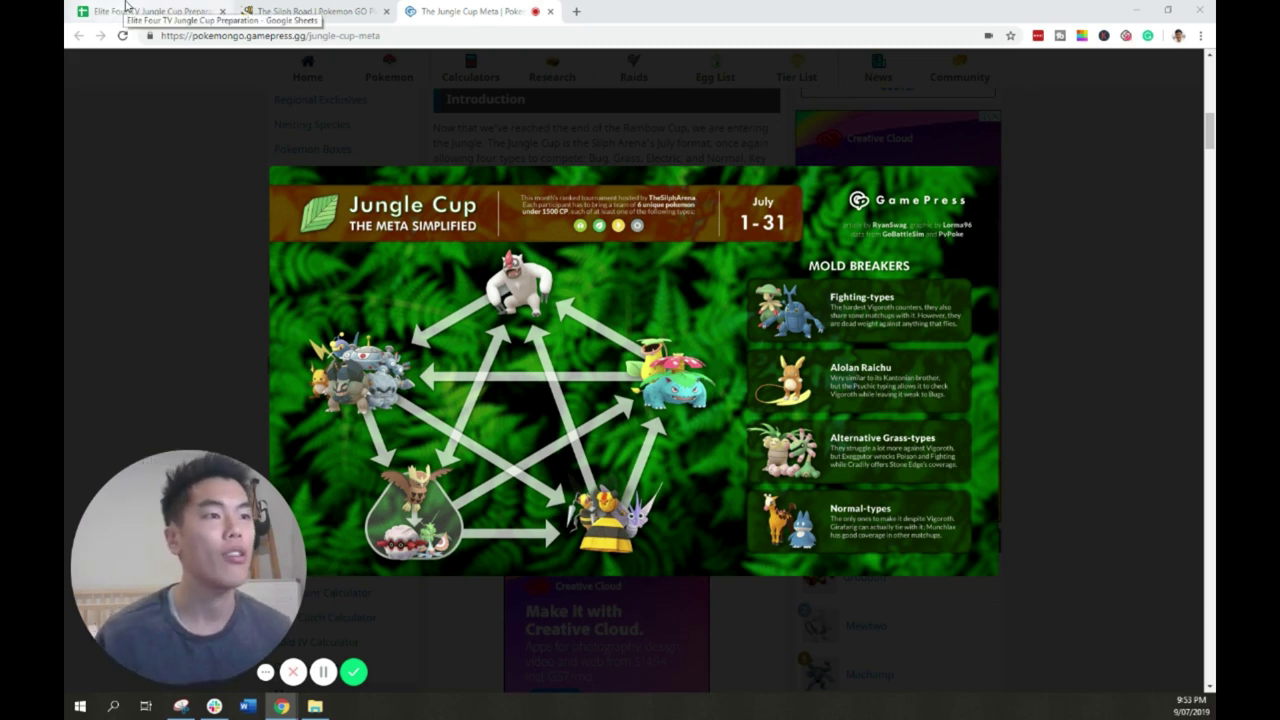
# Switch to The Silph Road traveler card and review the player's arena performance and past cup teams.
pyautogui.click(296, 10)
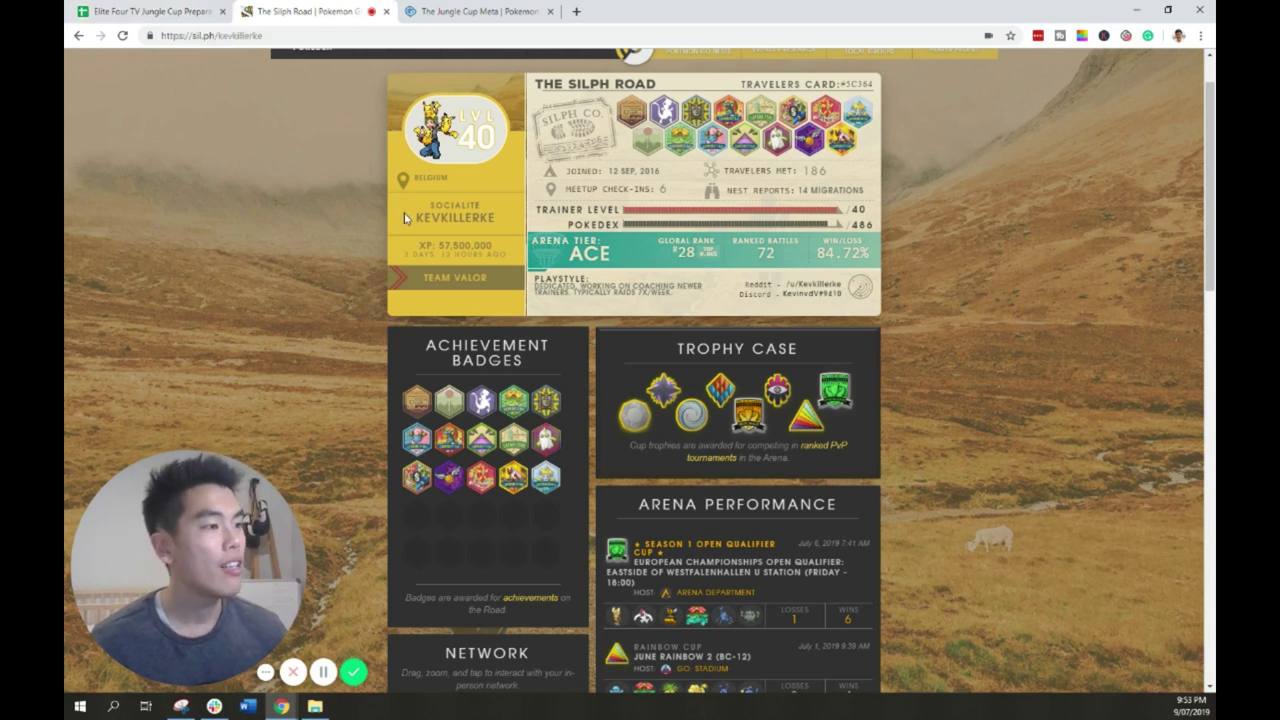
pyautogui.scroll(-3, 363, 228)
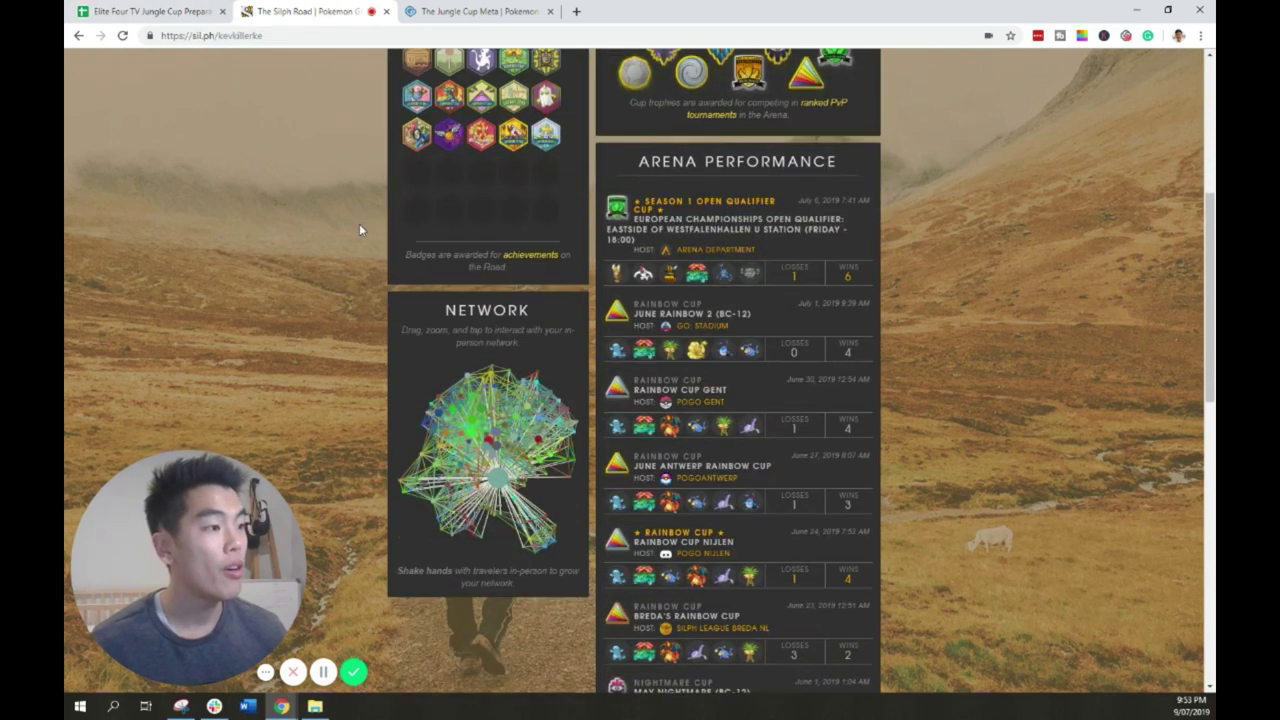
pyautogui.scroll(-2, 358, 225)
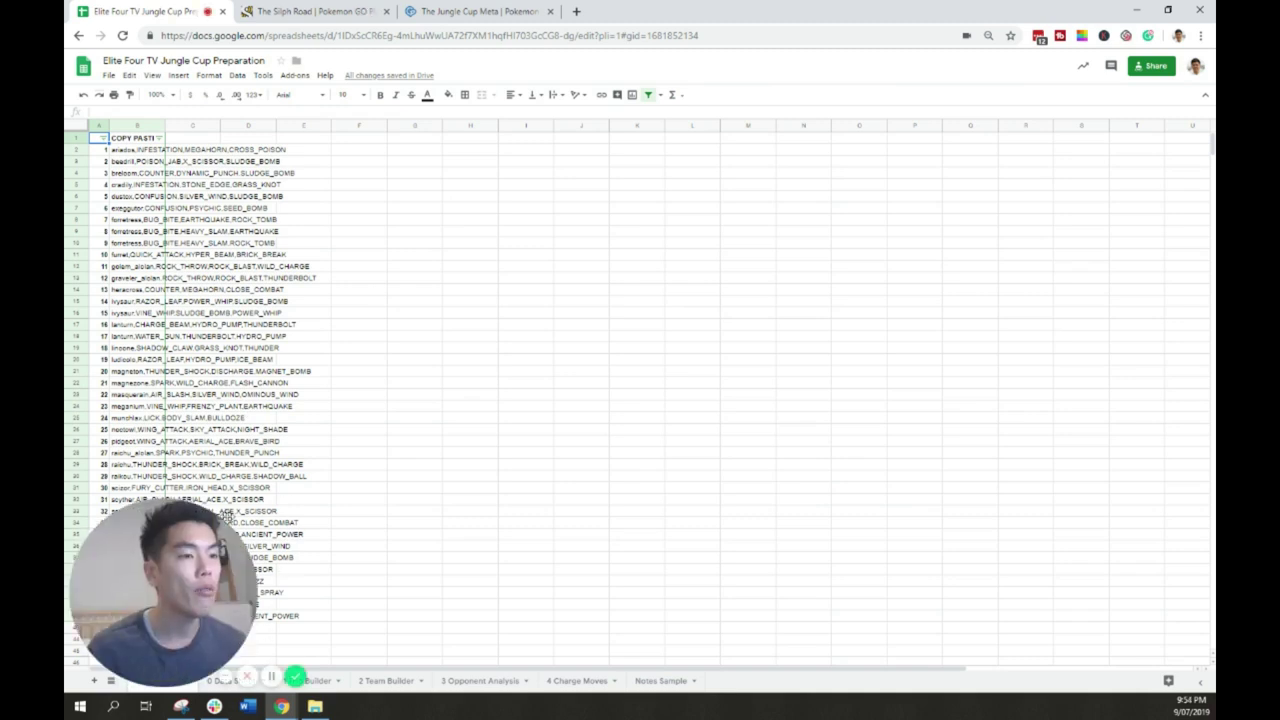
# Look through the whole PvPoke List of Pokémon and movesets in the Jungle Cup preparation spreadsheet.
pyautogui.moveTo(175, 569); pyautogui.dragTo(833, 573)
pyautogui.moveTo(171, 612); pyautogui.dragTo(115, 553)
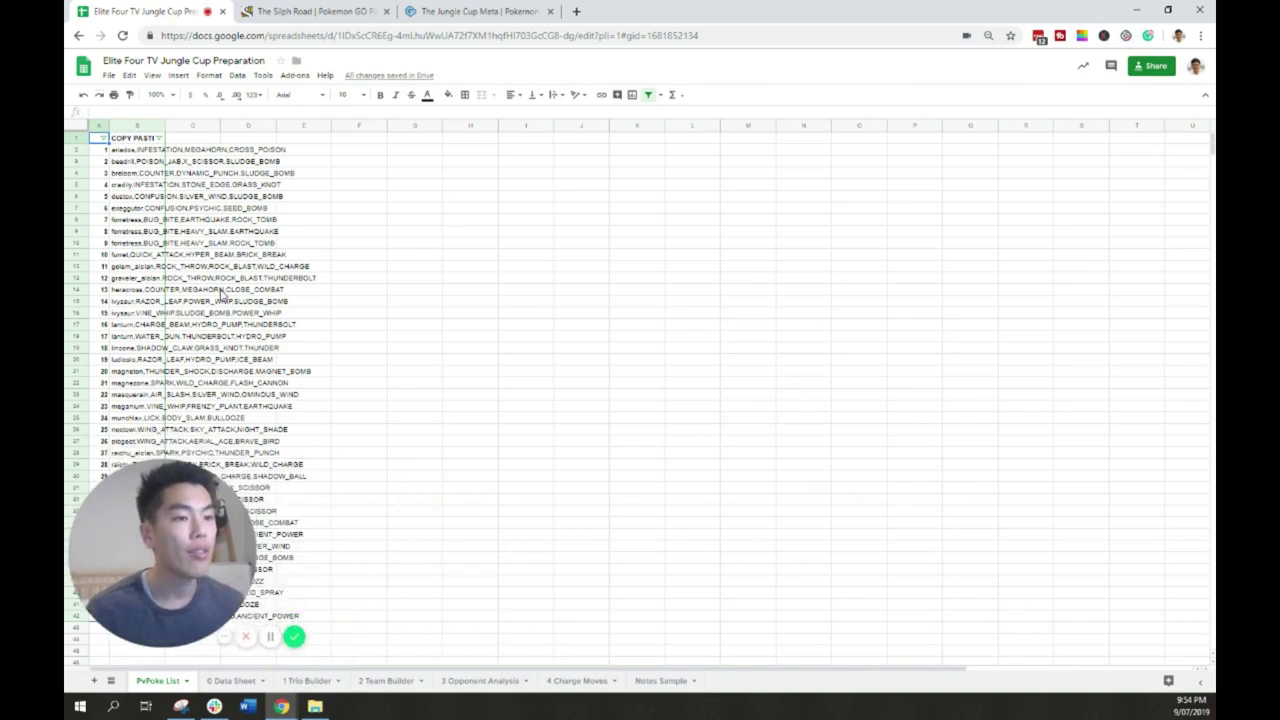
pyautogui.scroll(-2, 155, 172)
pyautogui.scroll(-6, 155, 172)
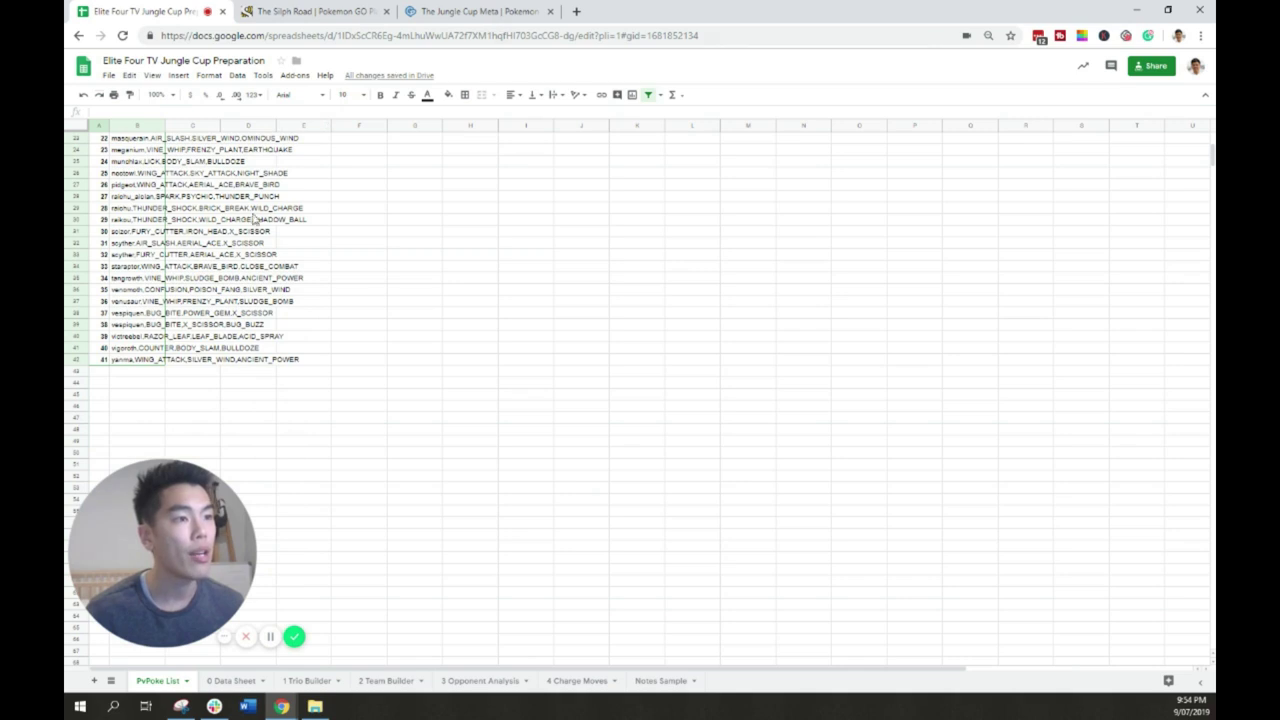
pyautogui.scroll(7, 245, 300)
pyautogui.scroll(1, 245, 300)
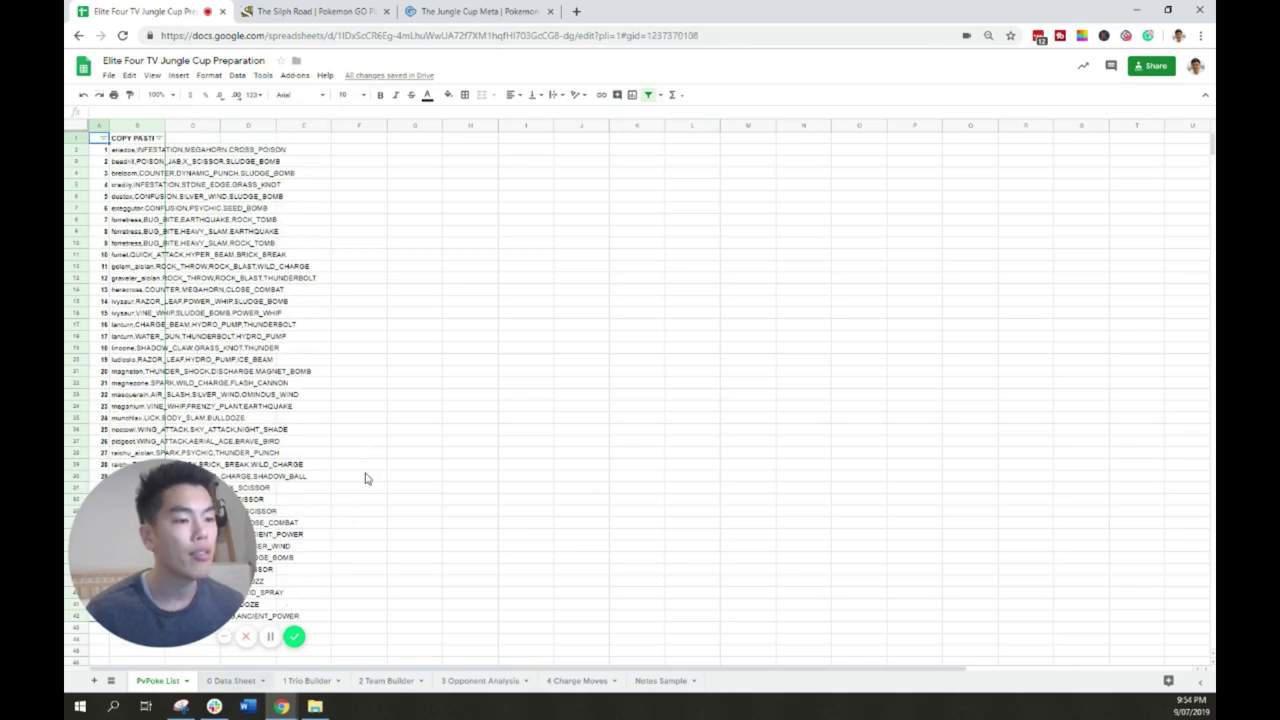
# Open the 0 Data Sheet and examine Vigoroth's battle ratings against the opposing Pokémon, including the total rows.
pyautogui.hotkey('ctrl', 'shift', 'pagedown')
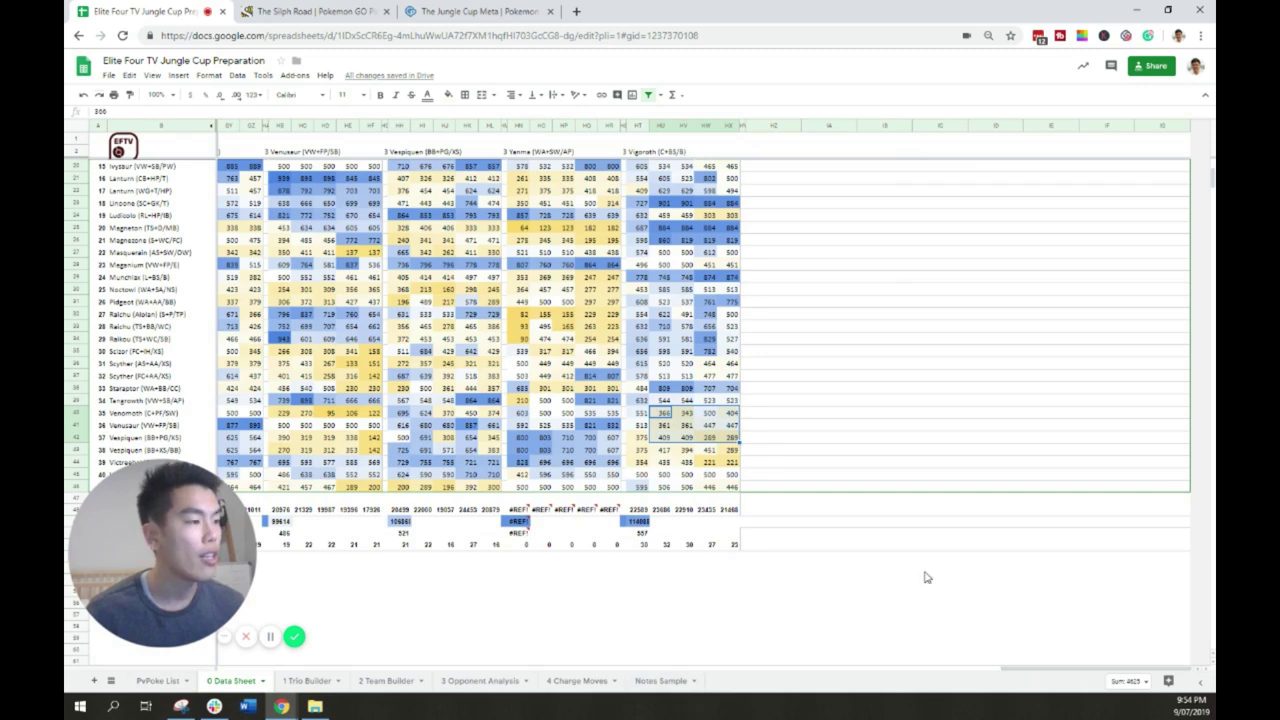
pyautogui.scroll(8, 880, 540)
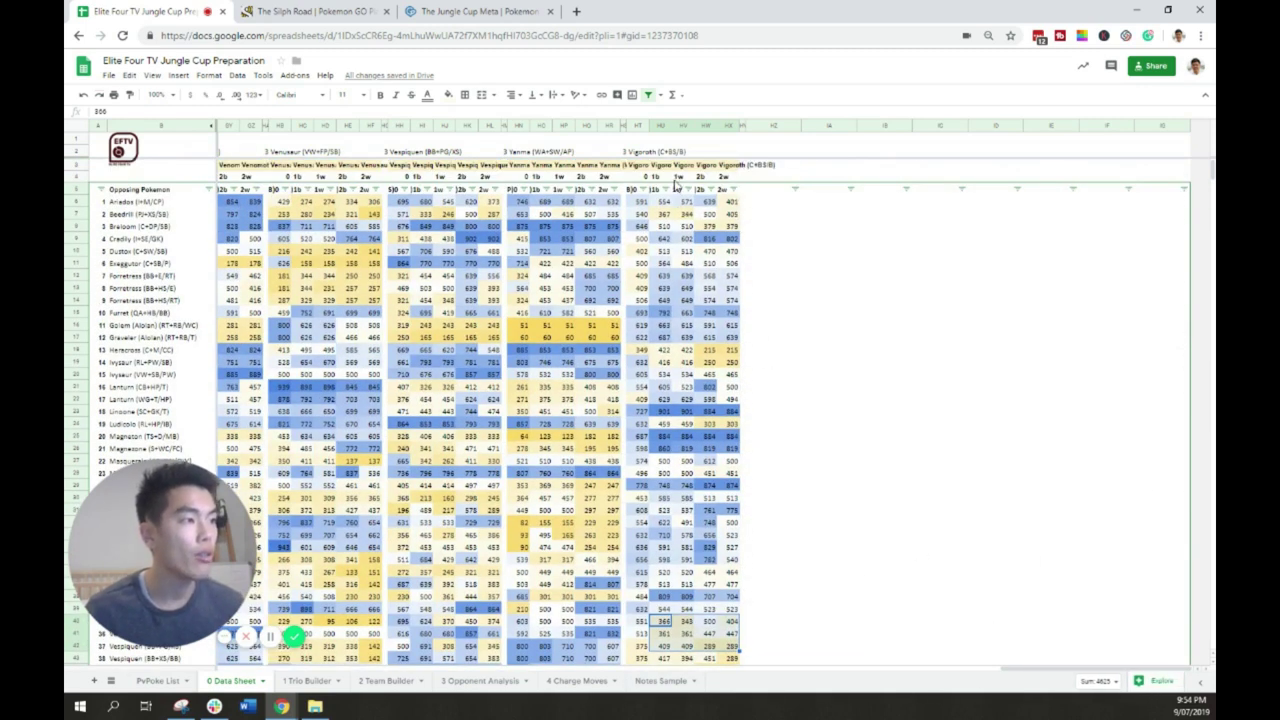
pyautogui.scroll(-5, 665, 228)
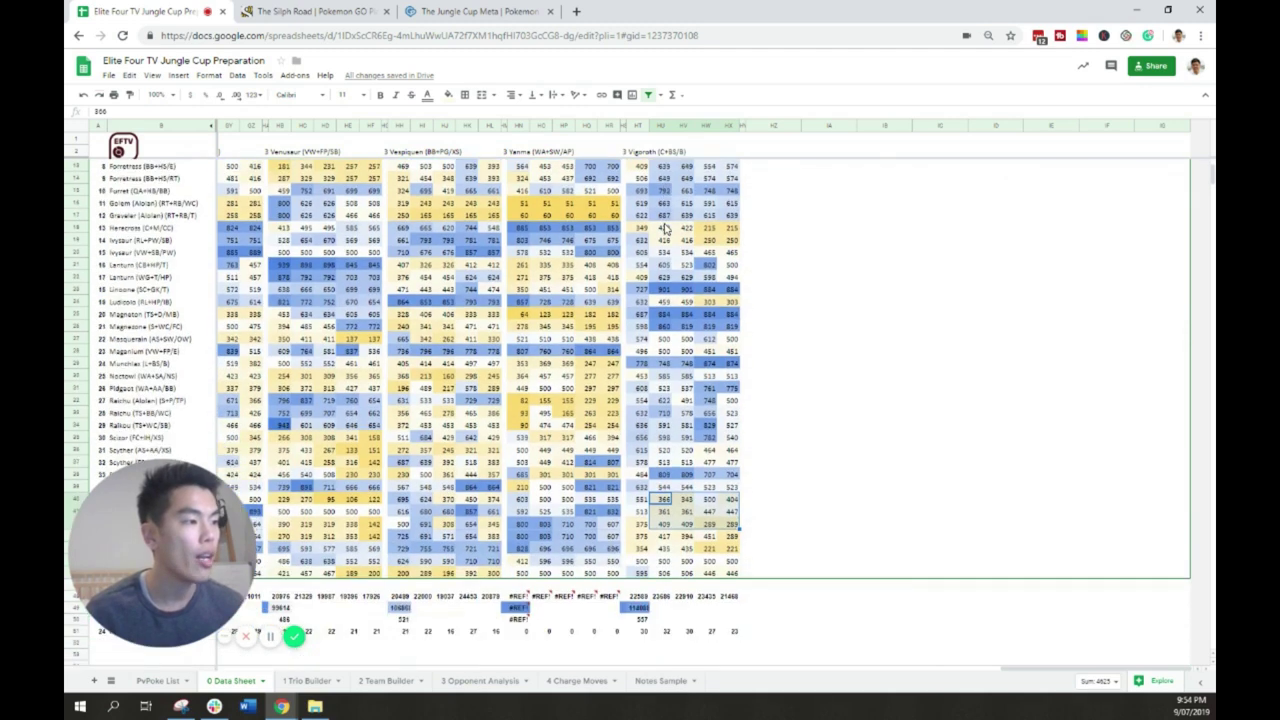
pyautogui.scroll(5, 665, 228)
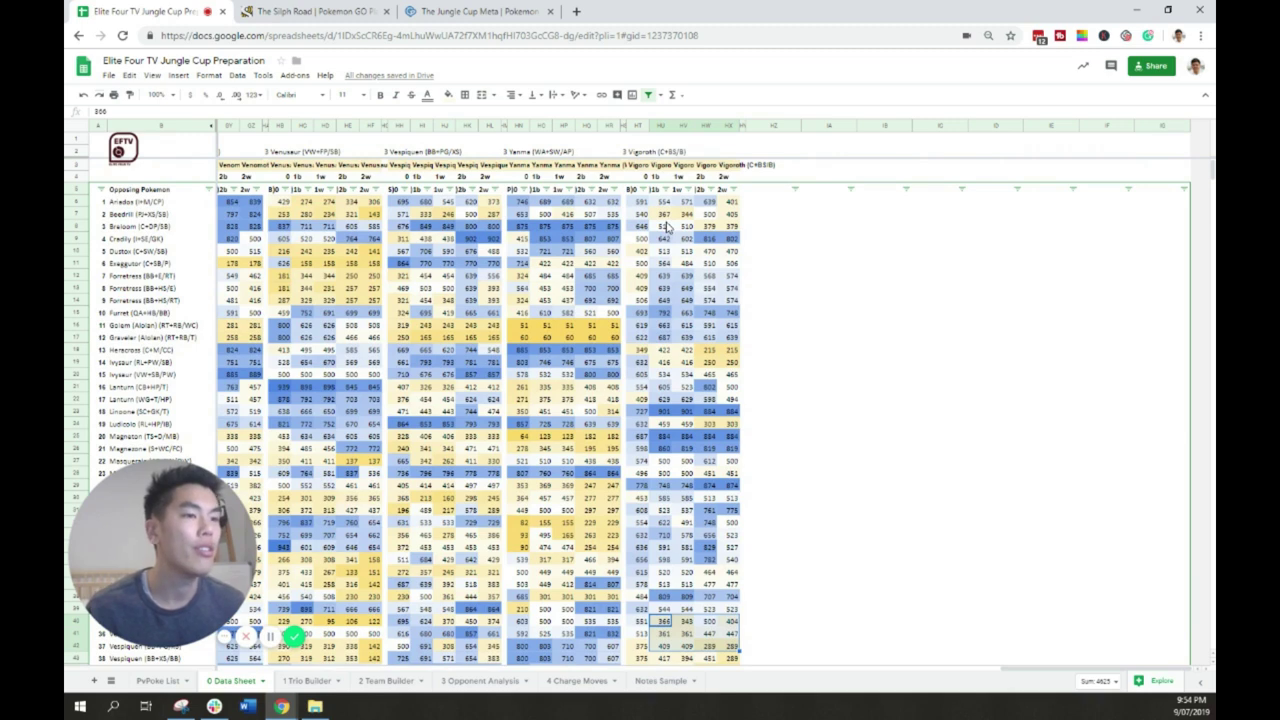
pyautogui.scroll(-3, 667, 228)
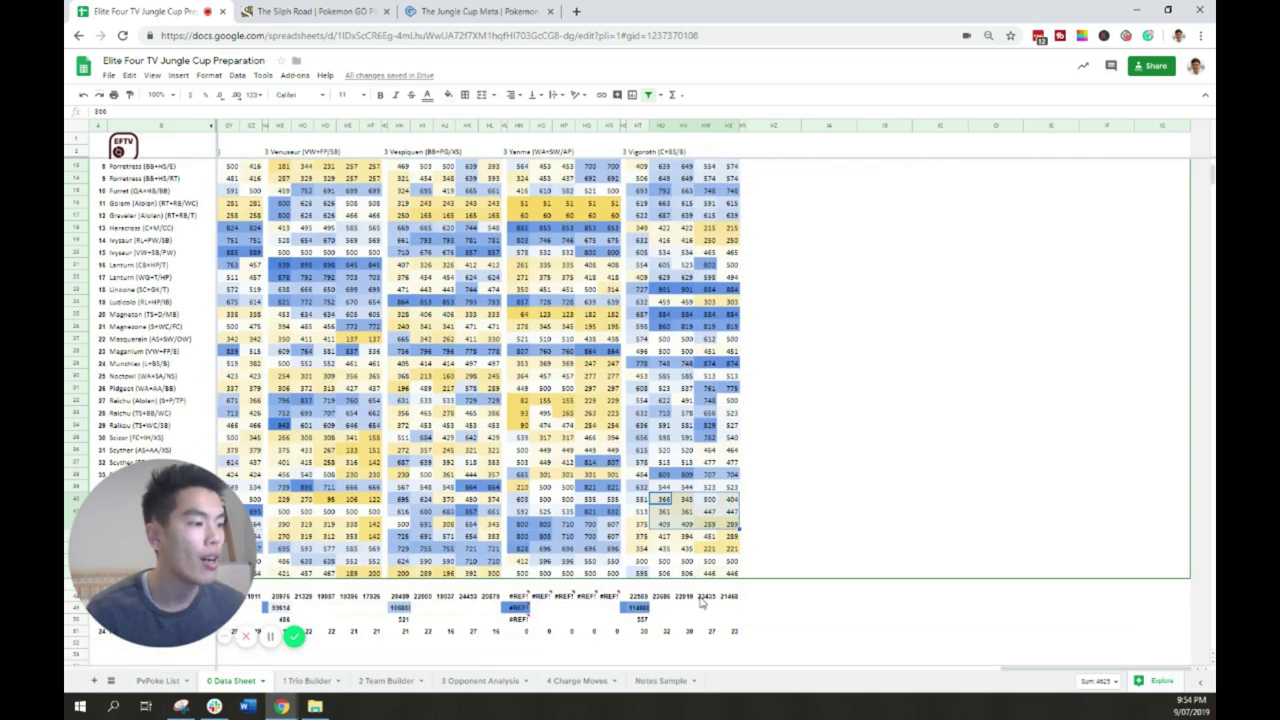
# Examine the battle ratings of the other Pokémon across the data sheet, going back to its first columns.
pyautogui.moveTo(1078, 672); pyautogui.dragTo(782, 645)
pyautogui.hscroll(-2, 1062, 657)
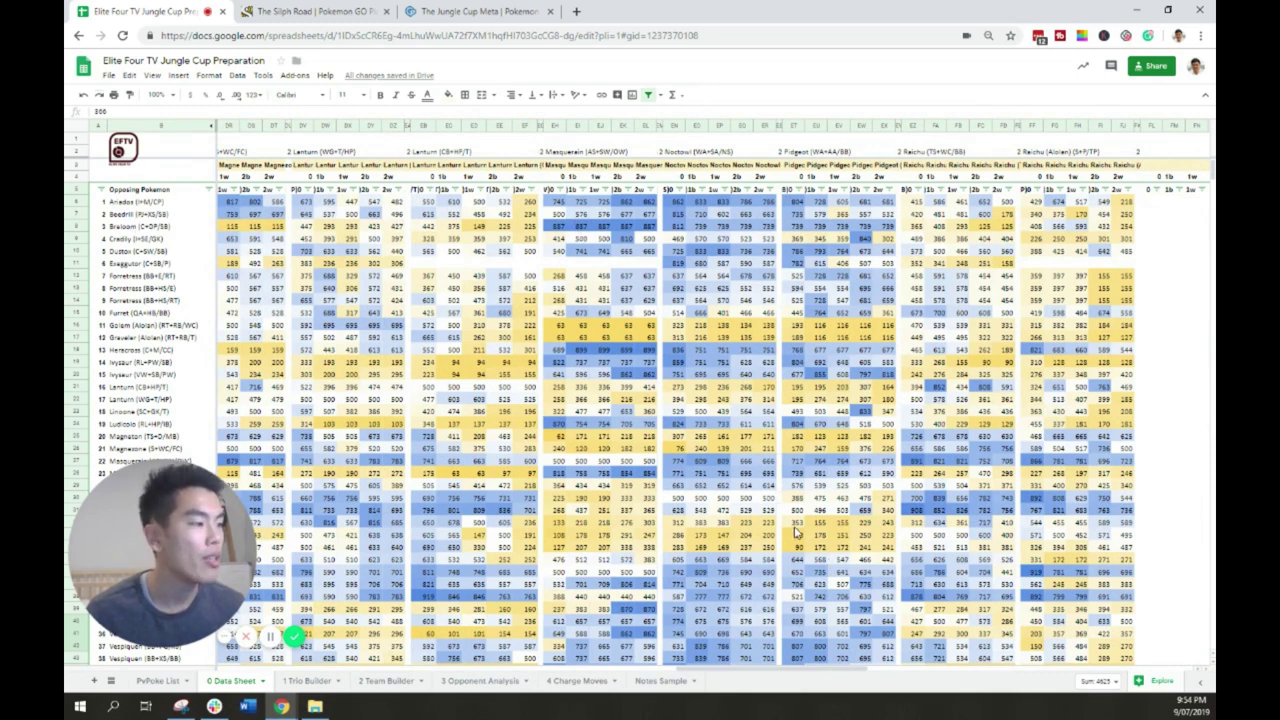
pyautogui.scroll(-2, 790, 570)
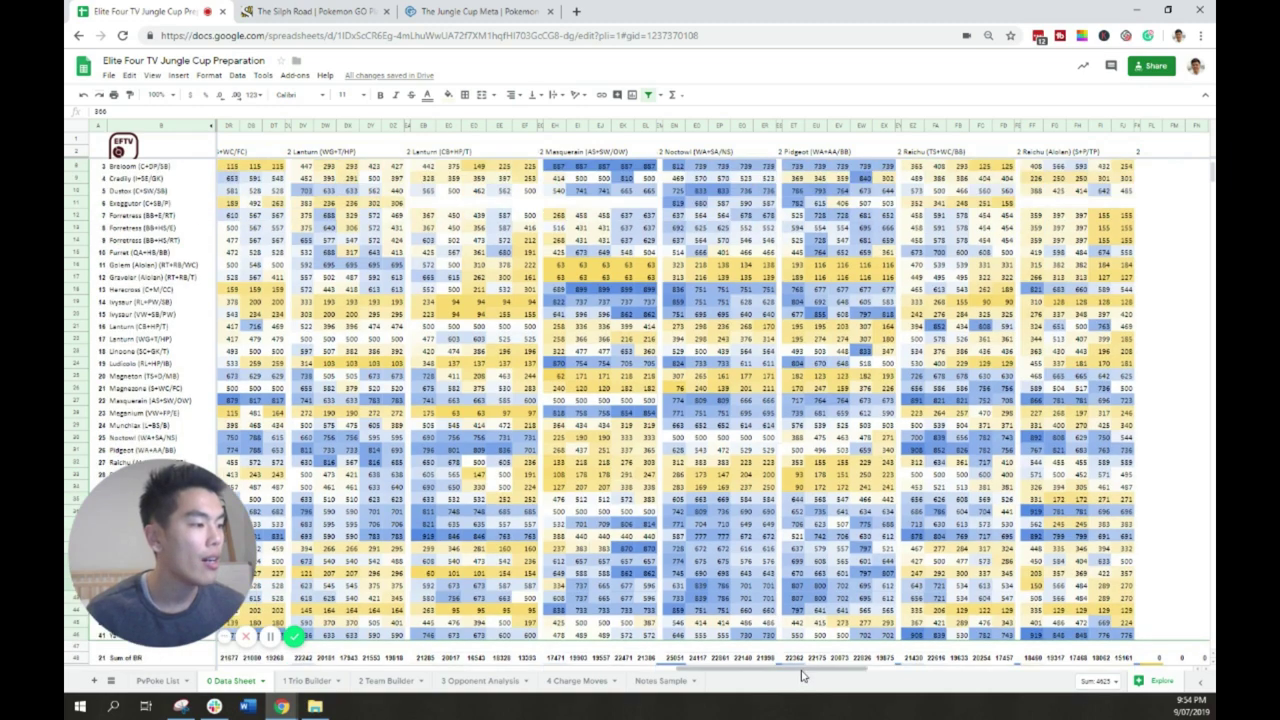
pyautogui.moveTo(800, 668); pyautogui.dragTo(537, 634)
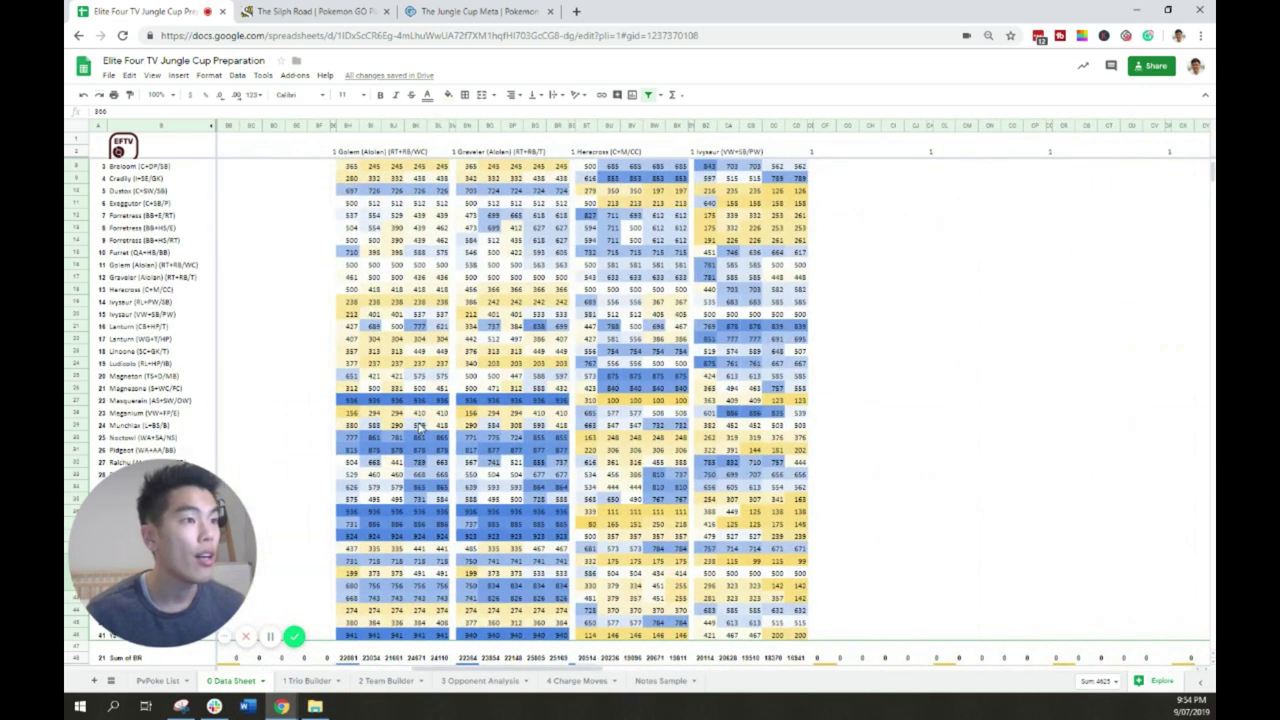
pyautogui.scroll(-1, 421, 416)
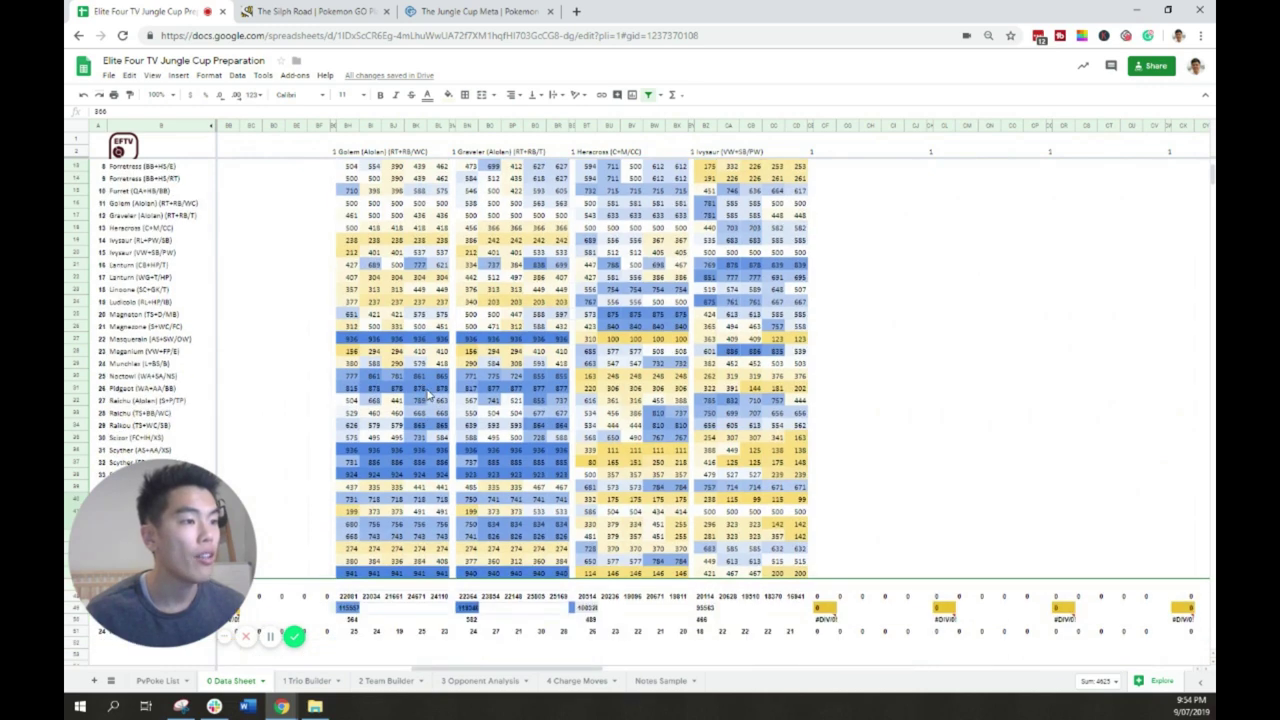
pyautogui.scroll(-1, 435, 447)
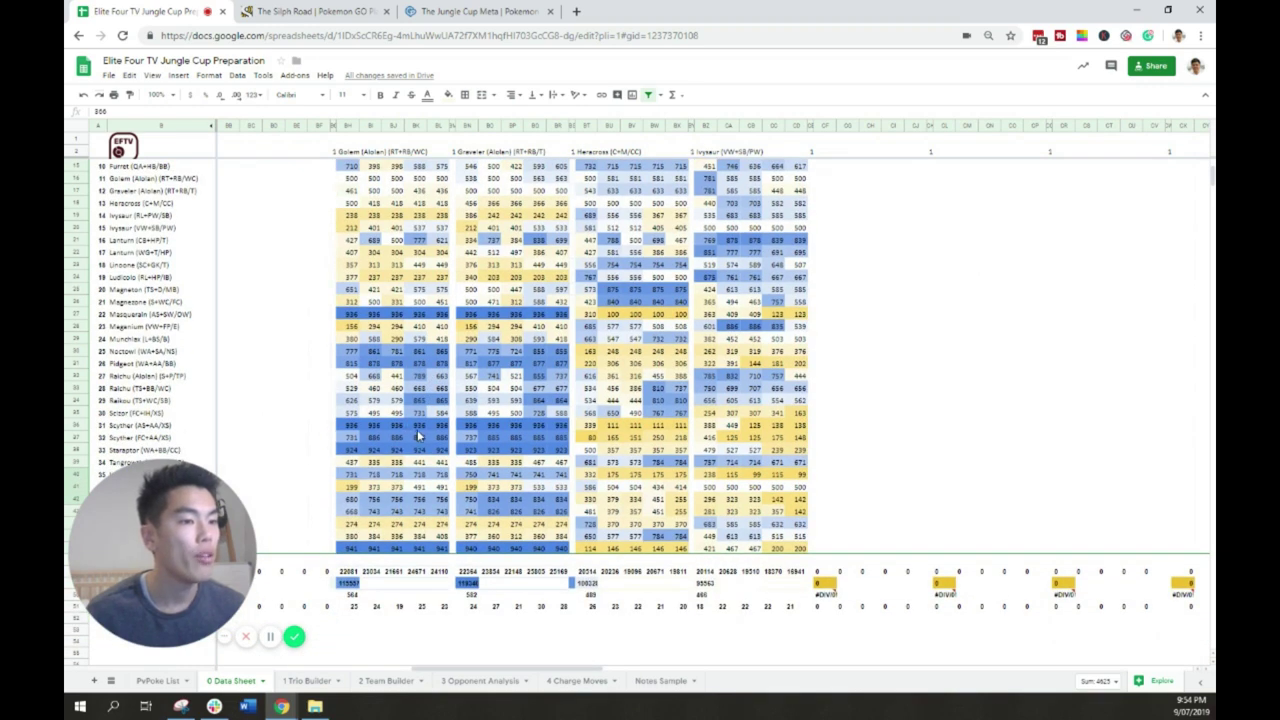
pyautogui.scroll(3, 420, 430)
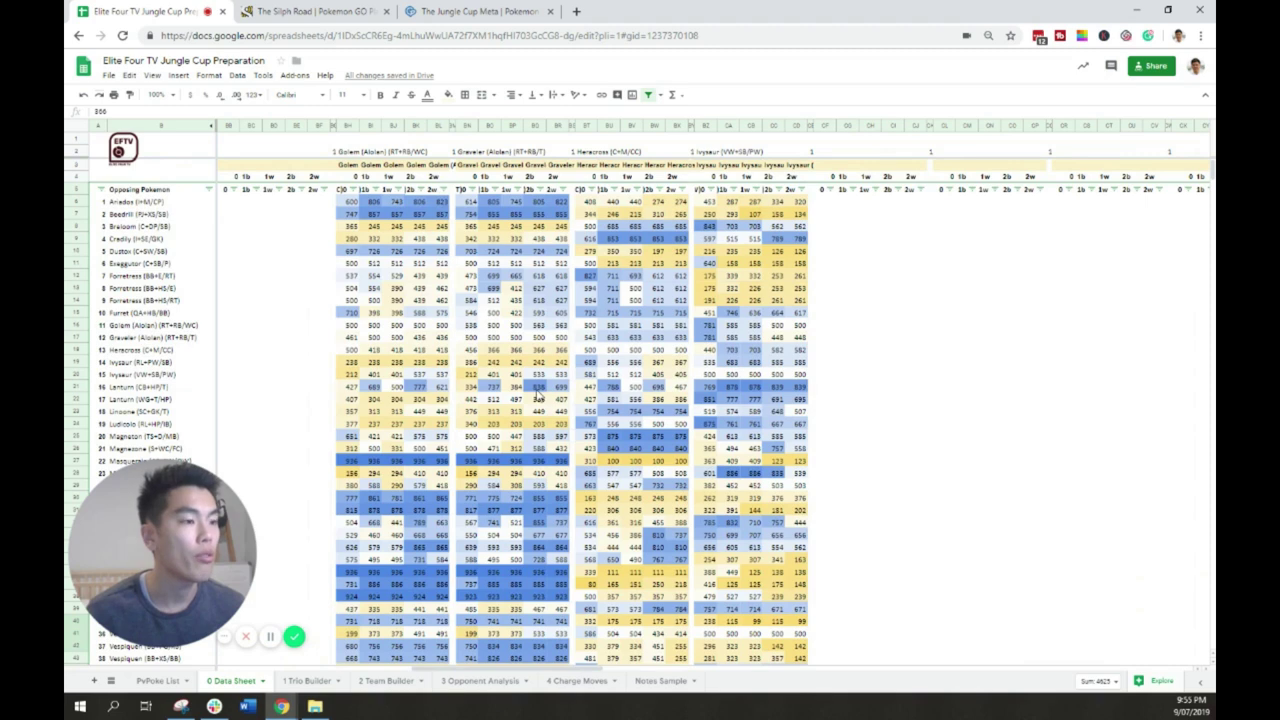
pyautogui.moveTo(530, 670); pyautogui.dragTo(392, 660)
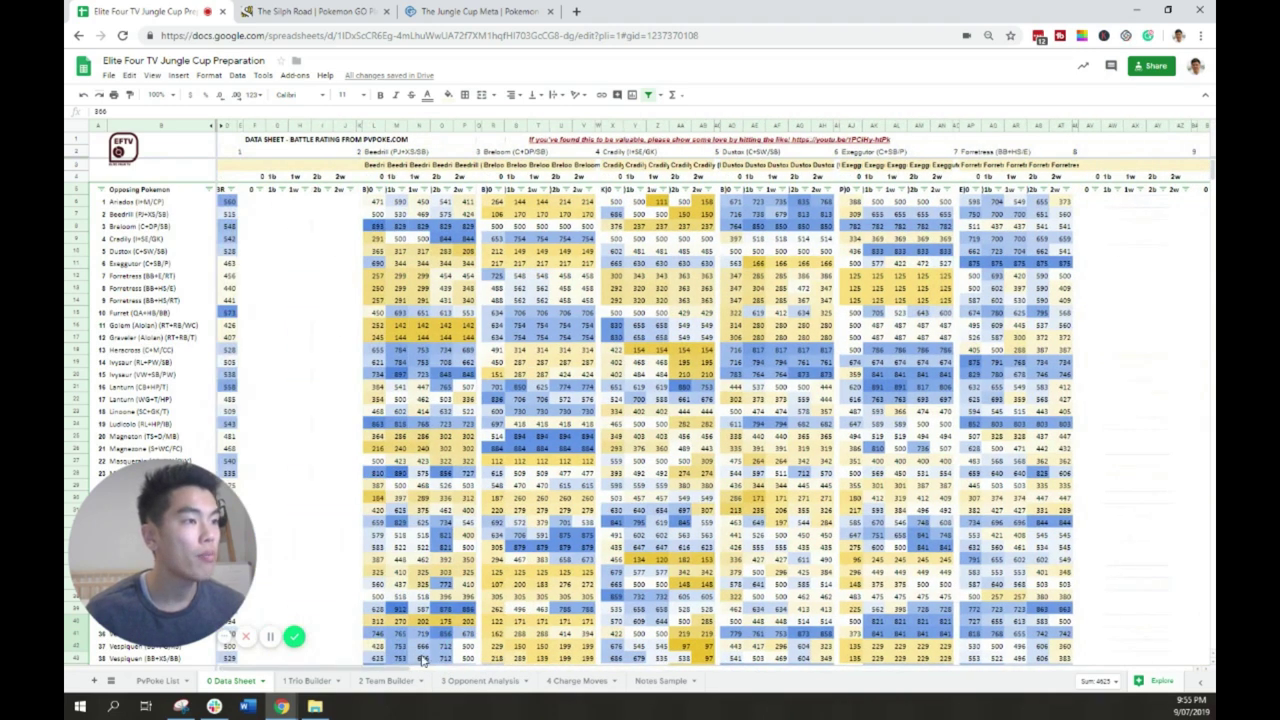
# In the 1 Trio Builder sheet, set the first Pokémon to Vigoroth (C+BS/B) and the second to Noctowl (WA+SA/NS).
pyautogui.click(310, 681)
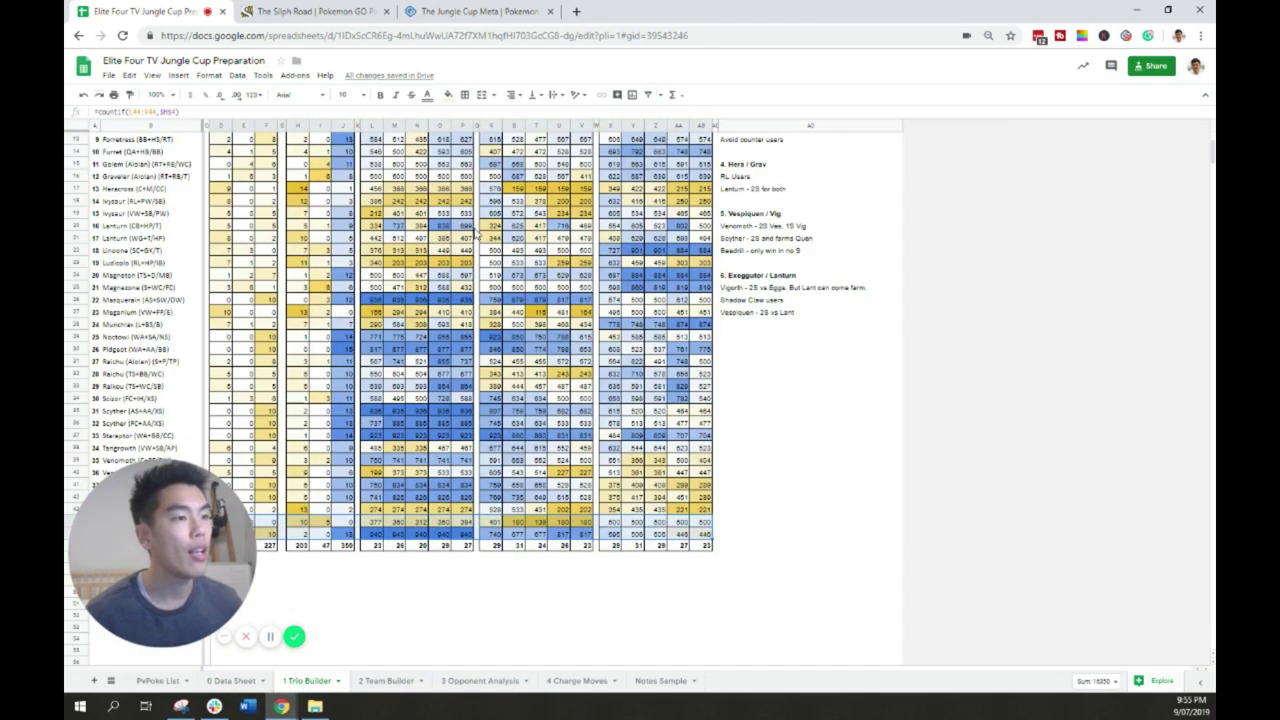
pyautogui.scroll(5, 478, 232)
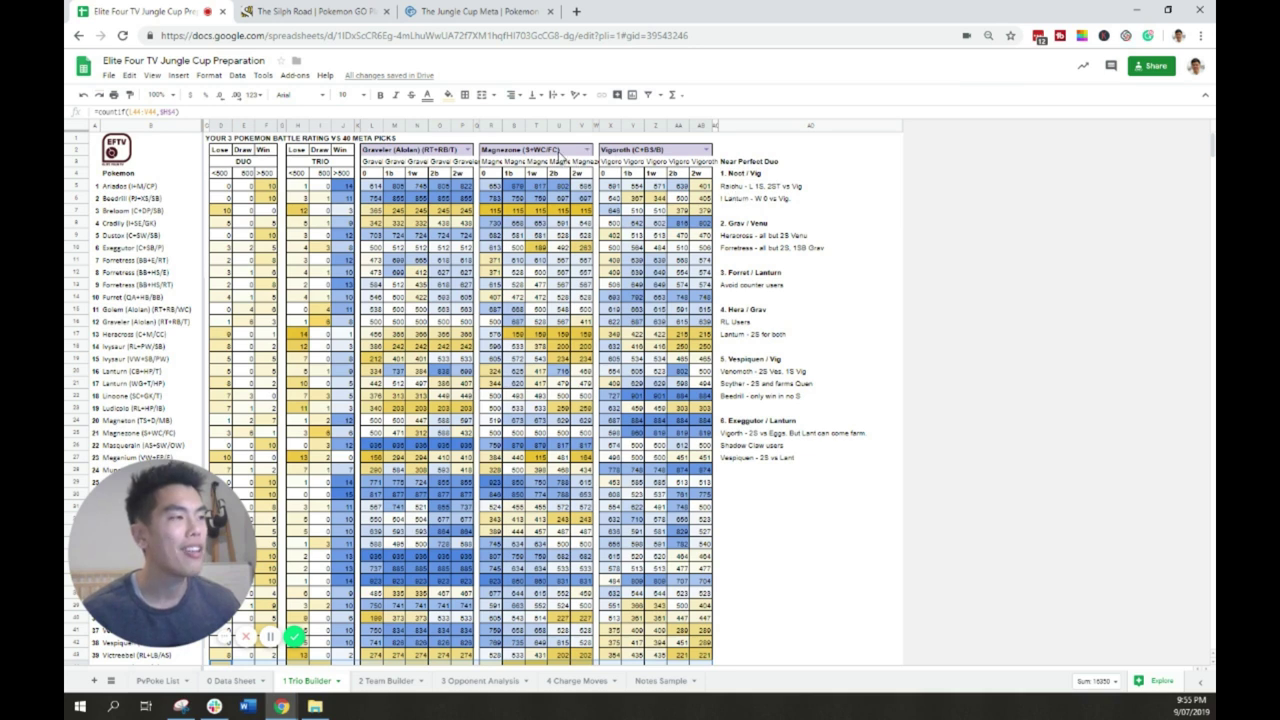
pyautogui.click(467, 149)
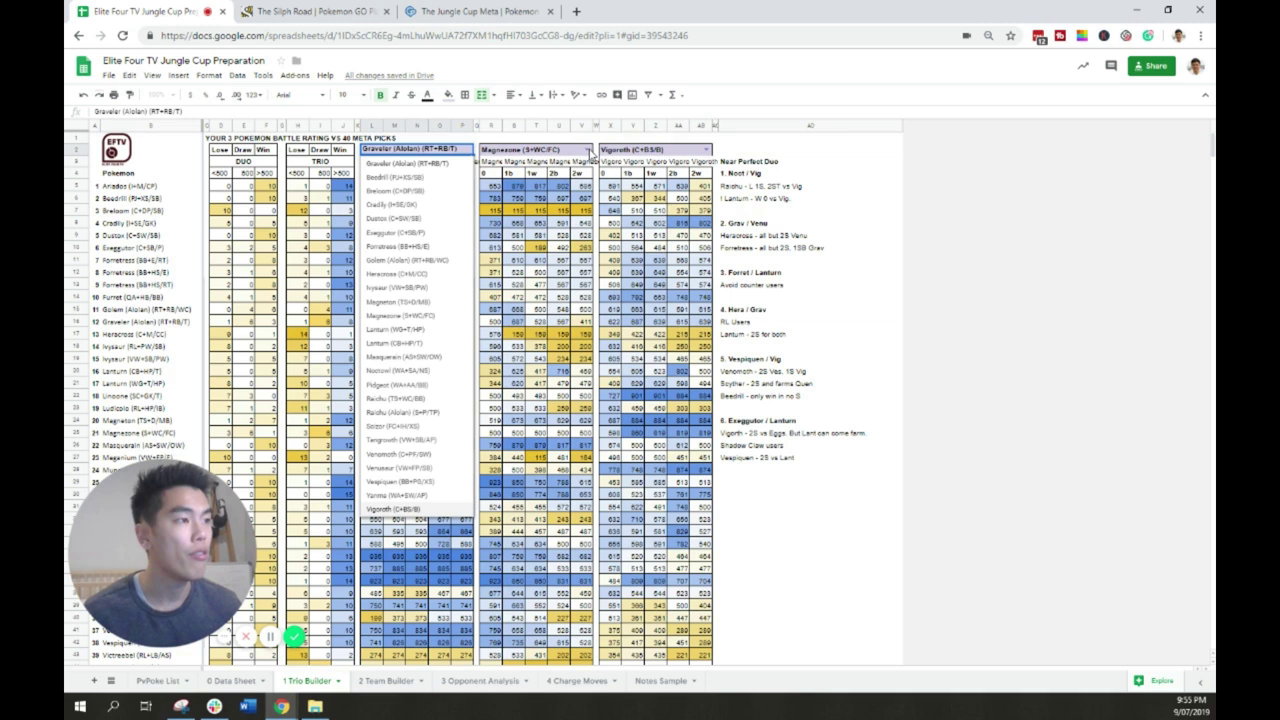
pyautogui.press('Return')
pyautogui.click(589, 151)
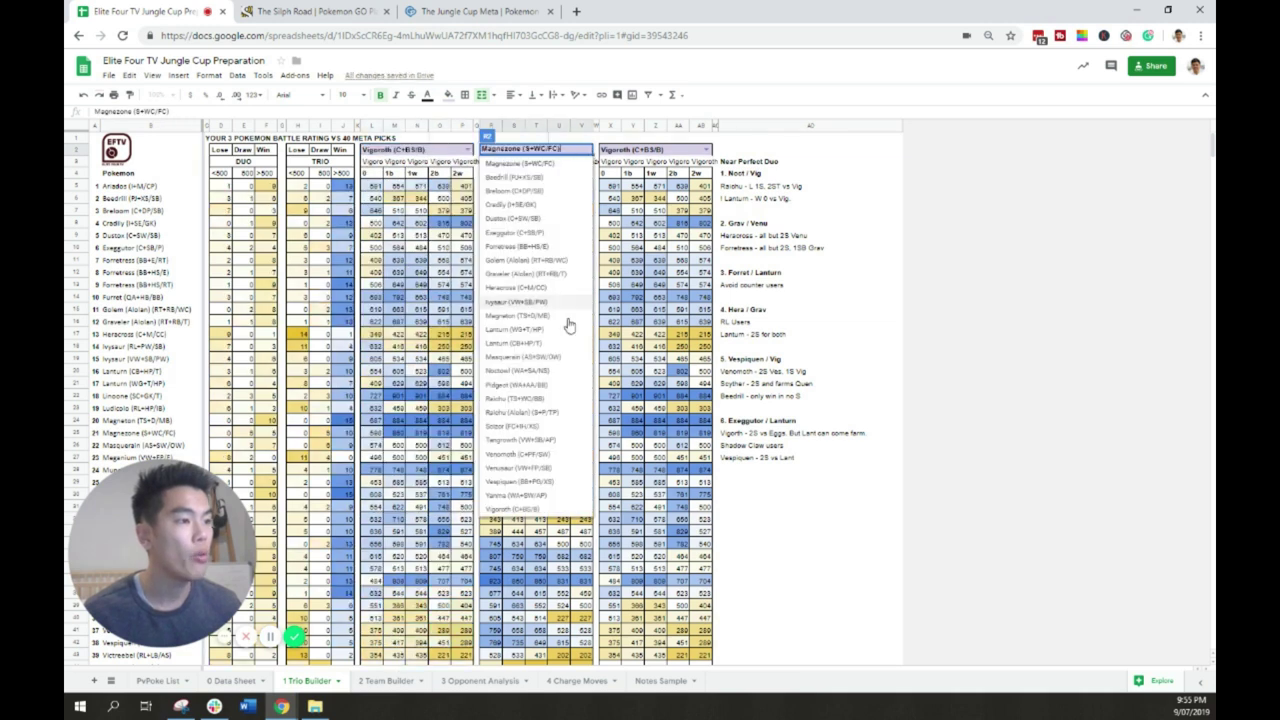
pyautogui.click(517, 371)
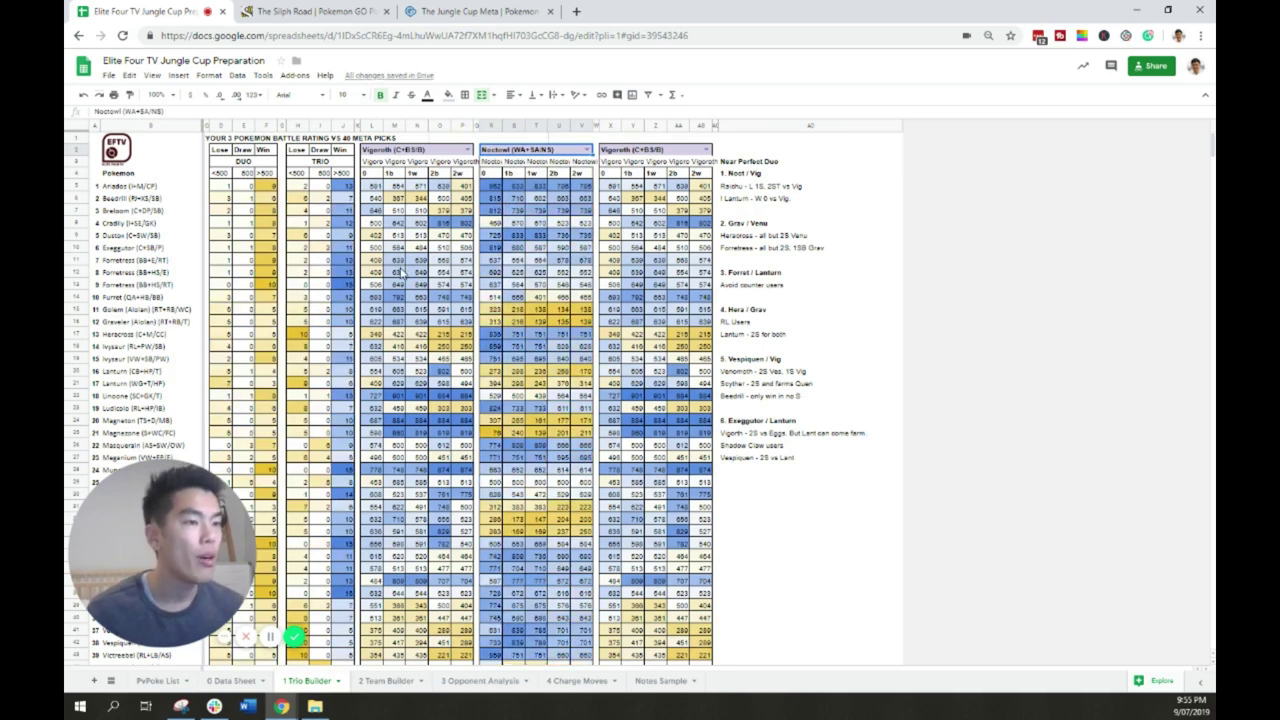
# Examine the duo's lose, draw and win counts for Vigoroth and Noctowl against every opponent, down to the Total row.
pyautogui.scroll(-3, 400, 240)
pyautogui.scroll(3, 330, 225)
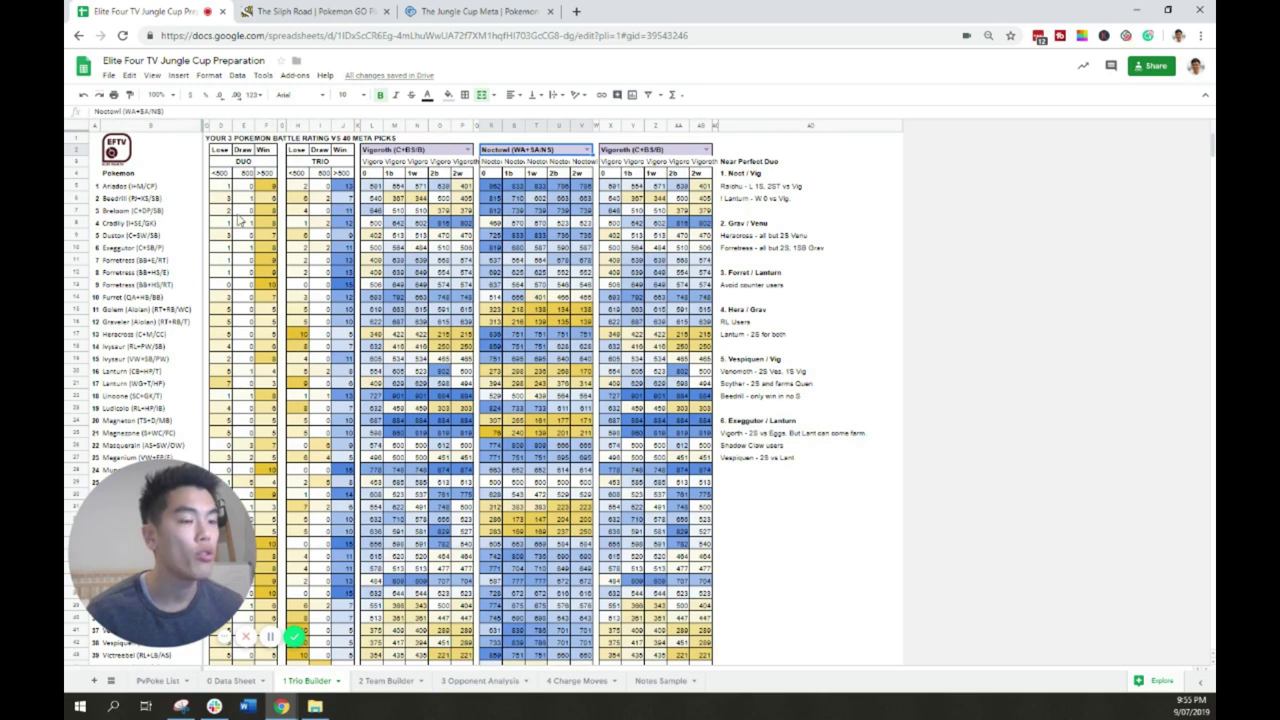
pyautogui.moveTo(257, 548); pyautogui.dragTo(962, 540)
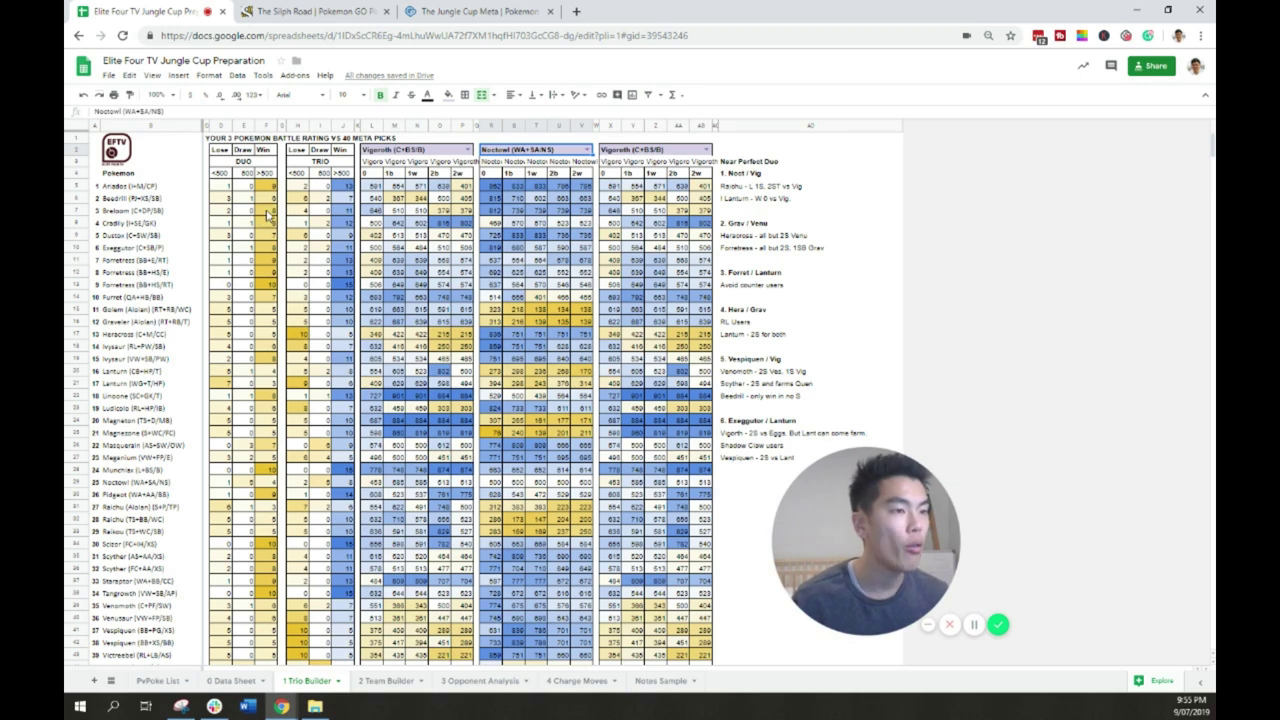
pyautogui.scroll(-1, 258, 310)
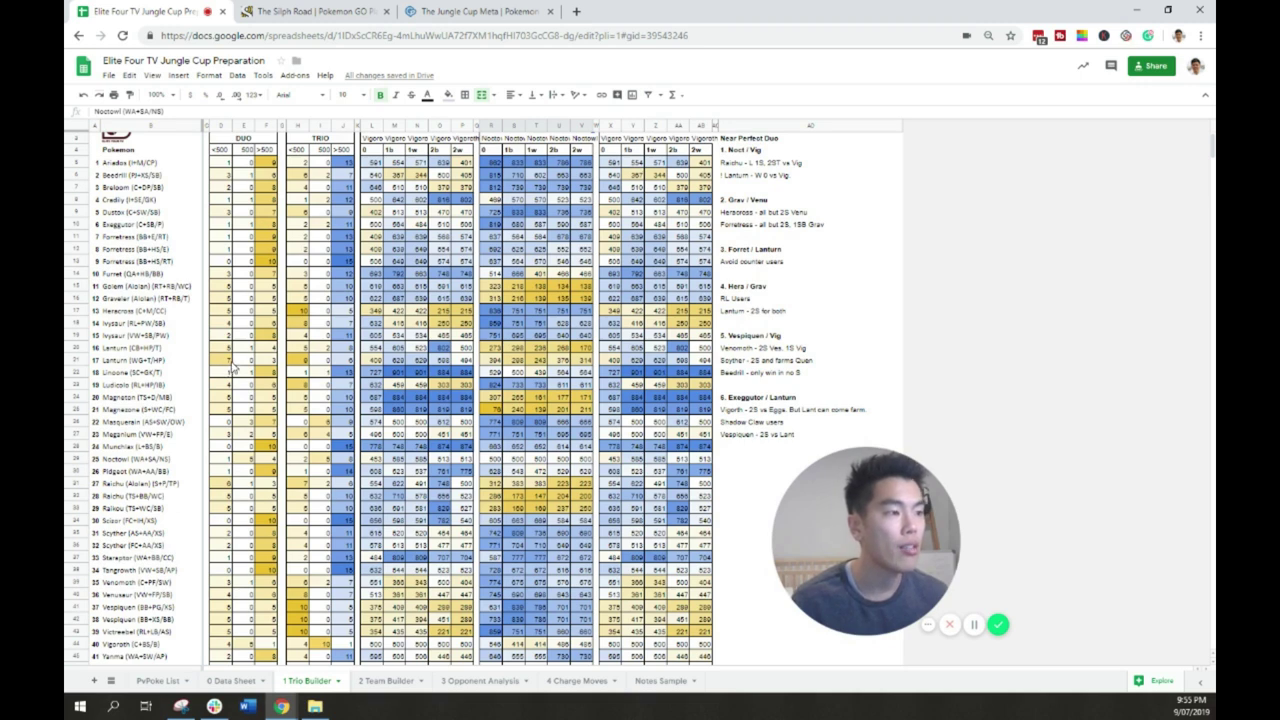
pyautogui.scroll(1, 433, 369)
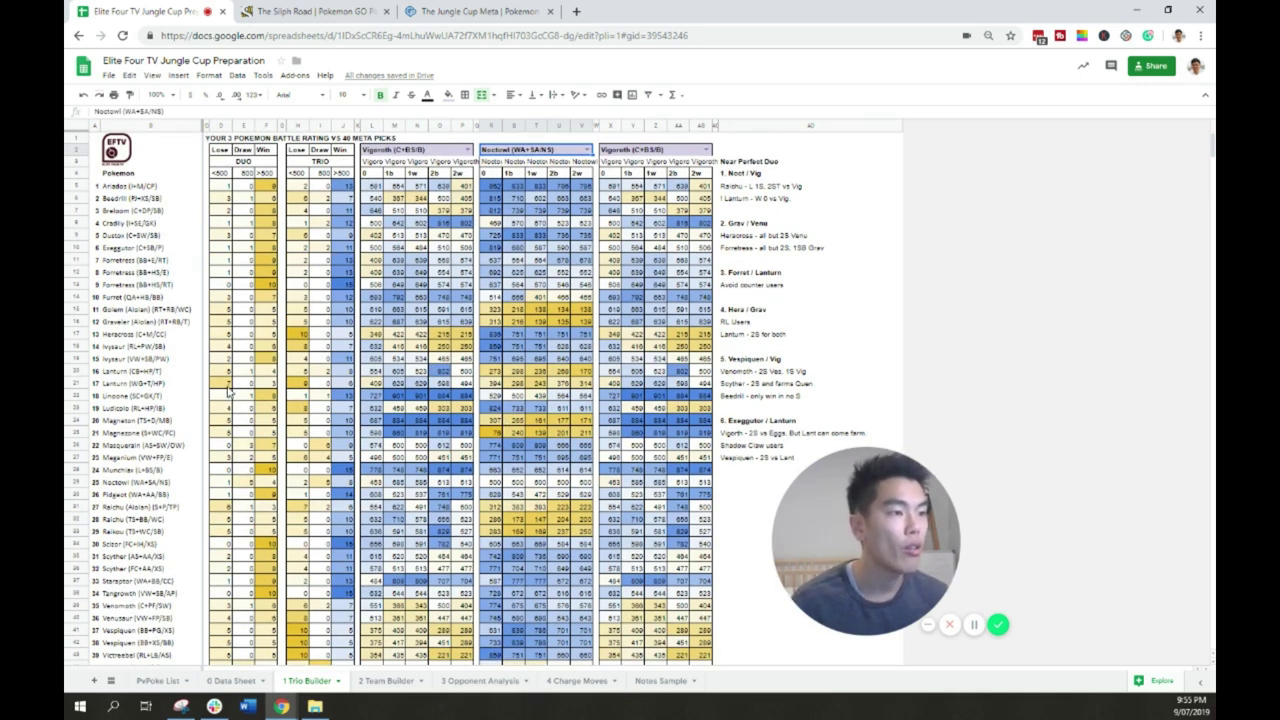
pyautogui.scroll(-3, 229, 393)
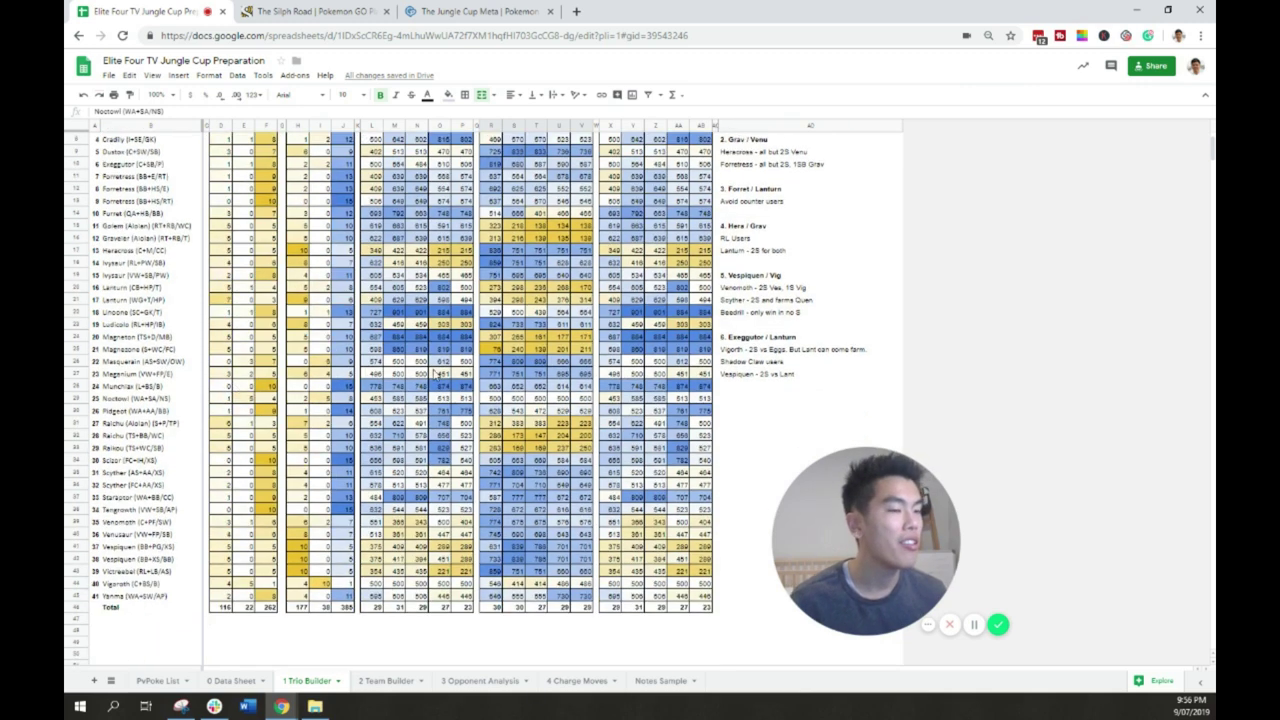
pyautogui.scroll(3, 460, 378)
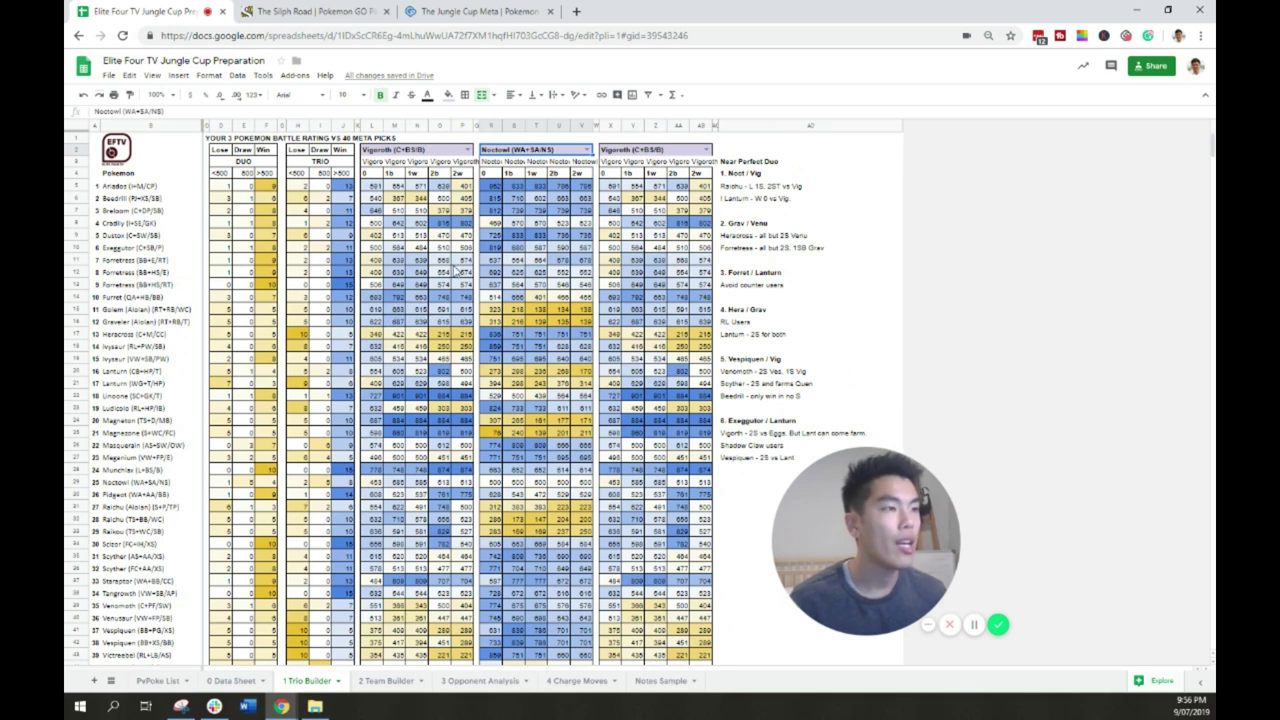
# Change the first trio Pokémon to Graveler (Alolan) (RT+RB/T) and the second to Venusaur (VW+FP/SB).
pyautogui.moveTo(824, 526); pyautogui.dragTo(169, 551)
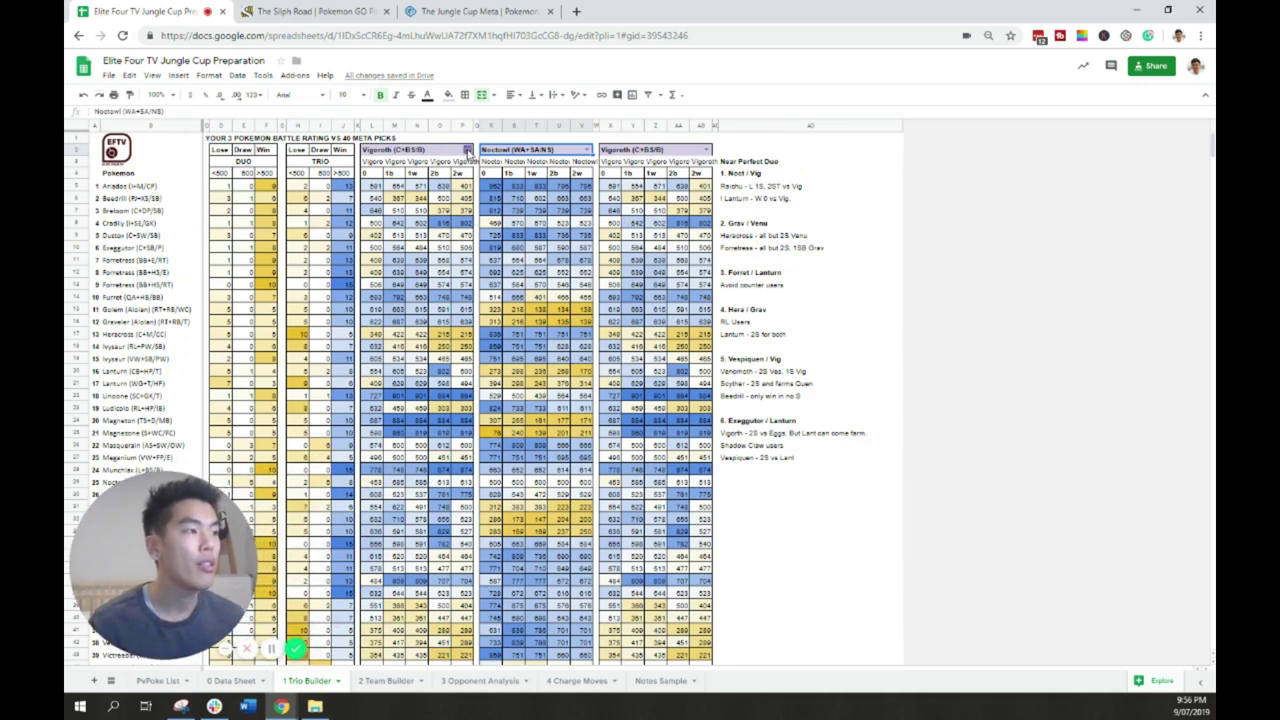
pyautogui.click(467, 150)
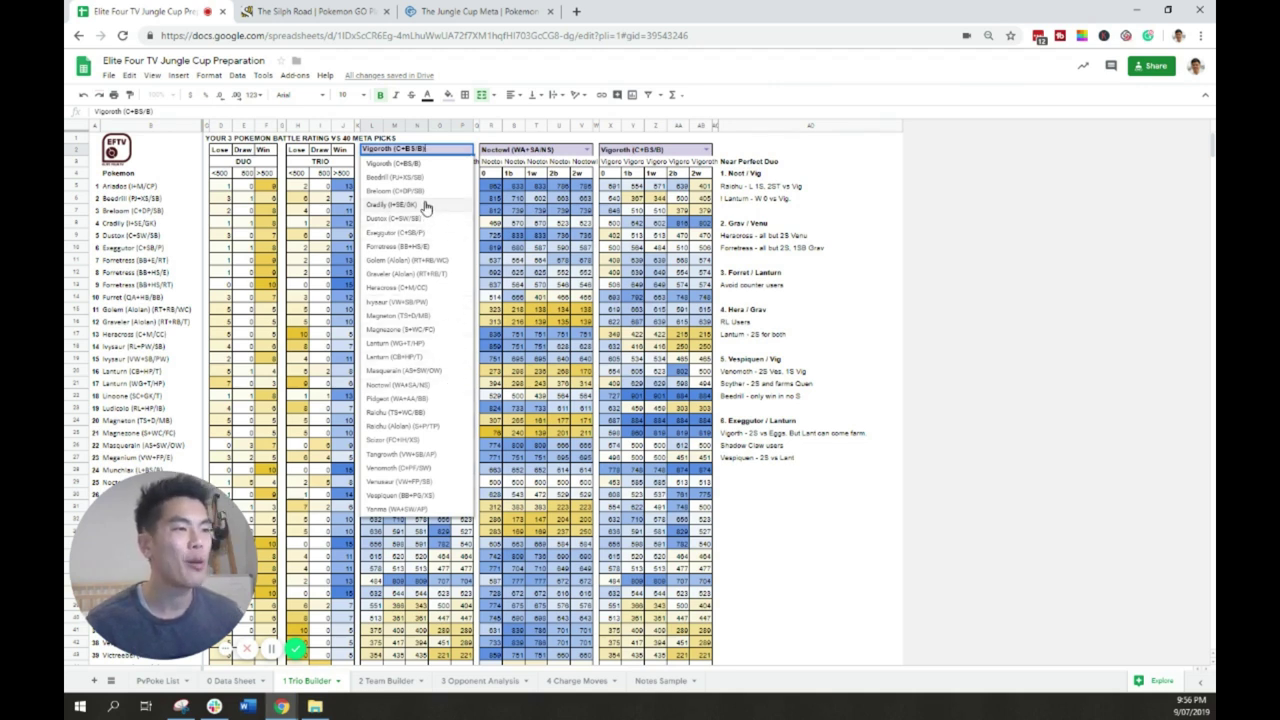
pyautogui.click(416, 274)
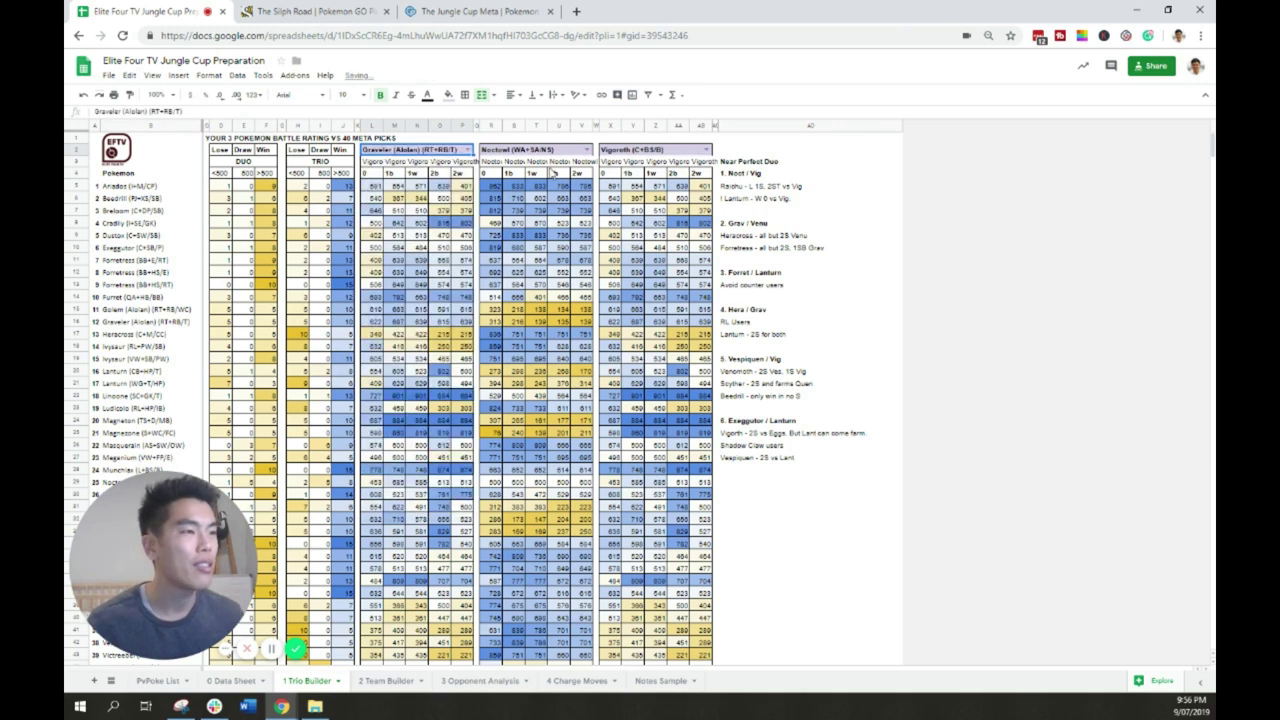
pyautogui.click(587, 149)
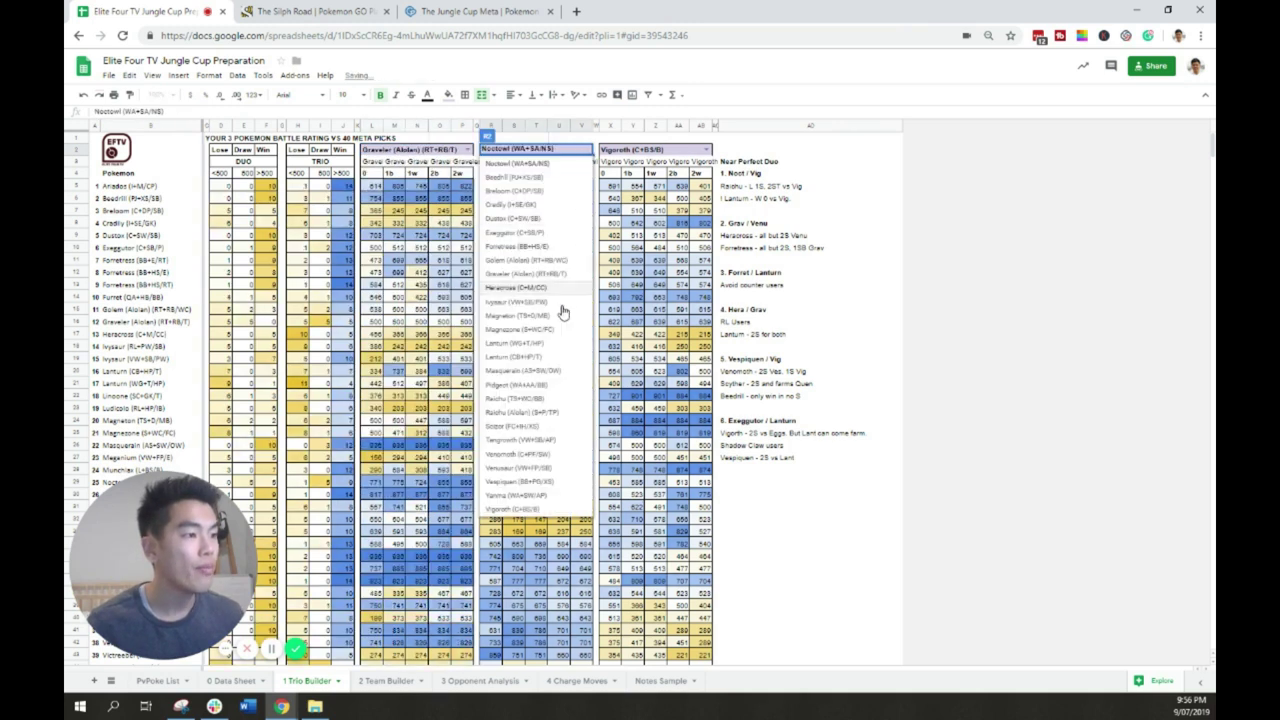
pyautogui.click(519, 470)
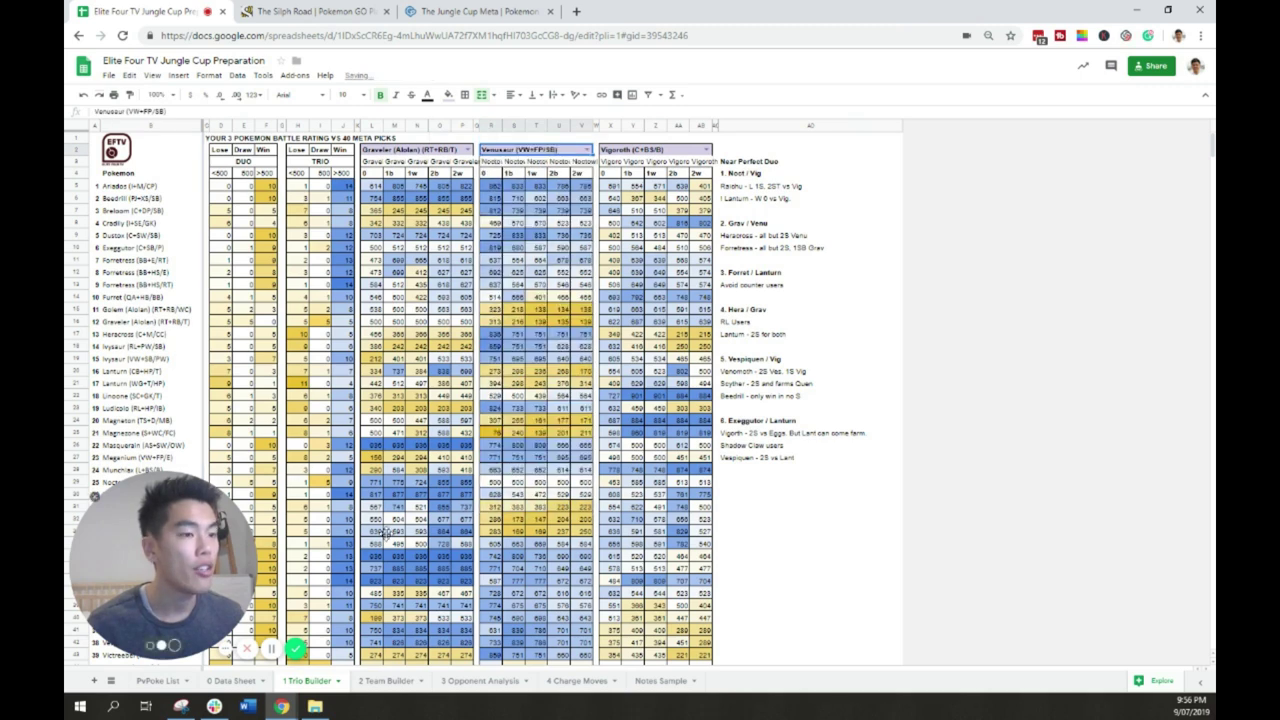
pyautogui.moveTo(840, 515); pyautogui.dragTo(860, 514)
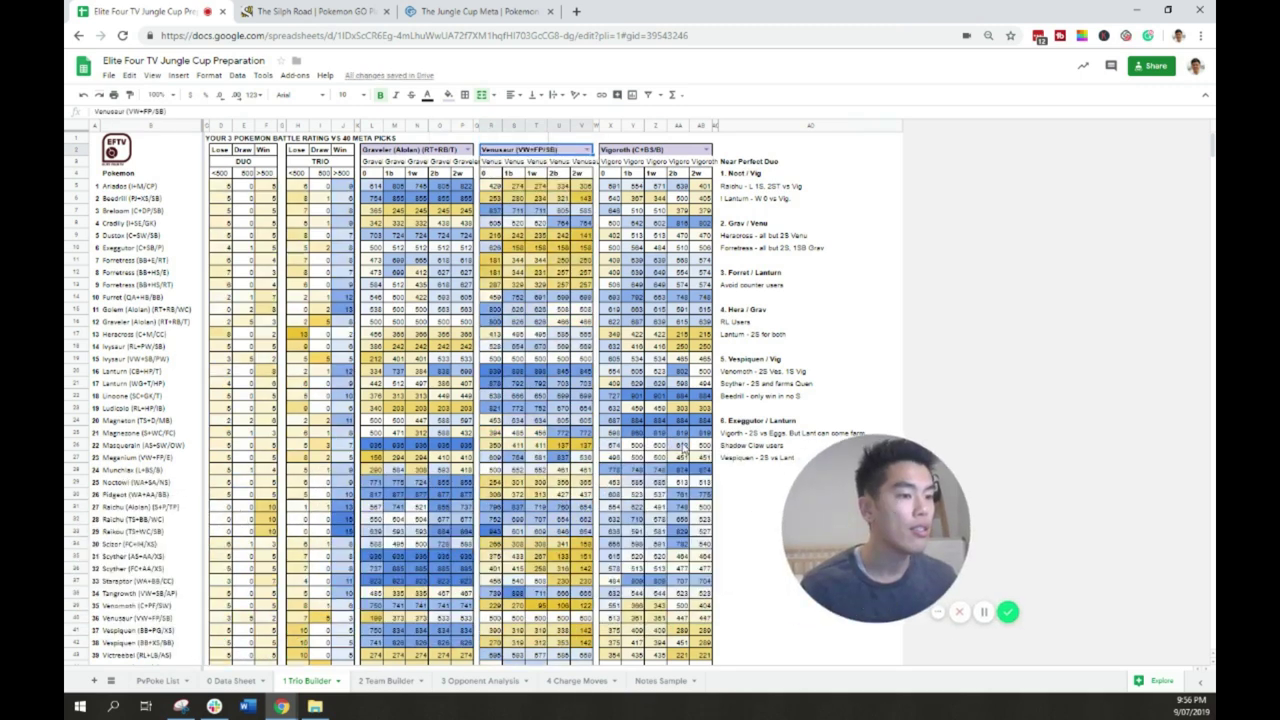
# Check the Graveler (Alolan) and Venusaur duo's lose, draw and win counts against Heracross (C+M/CC).
pyautogui.scroll(-1, 228, 318)
pyautogui.click(222, 312)
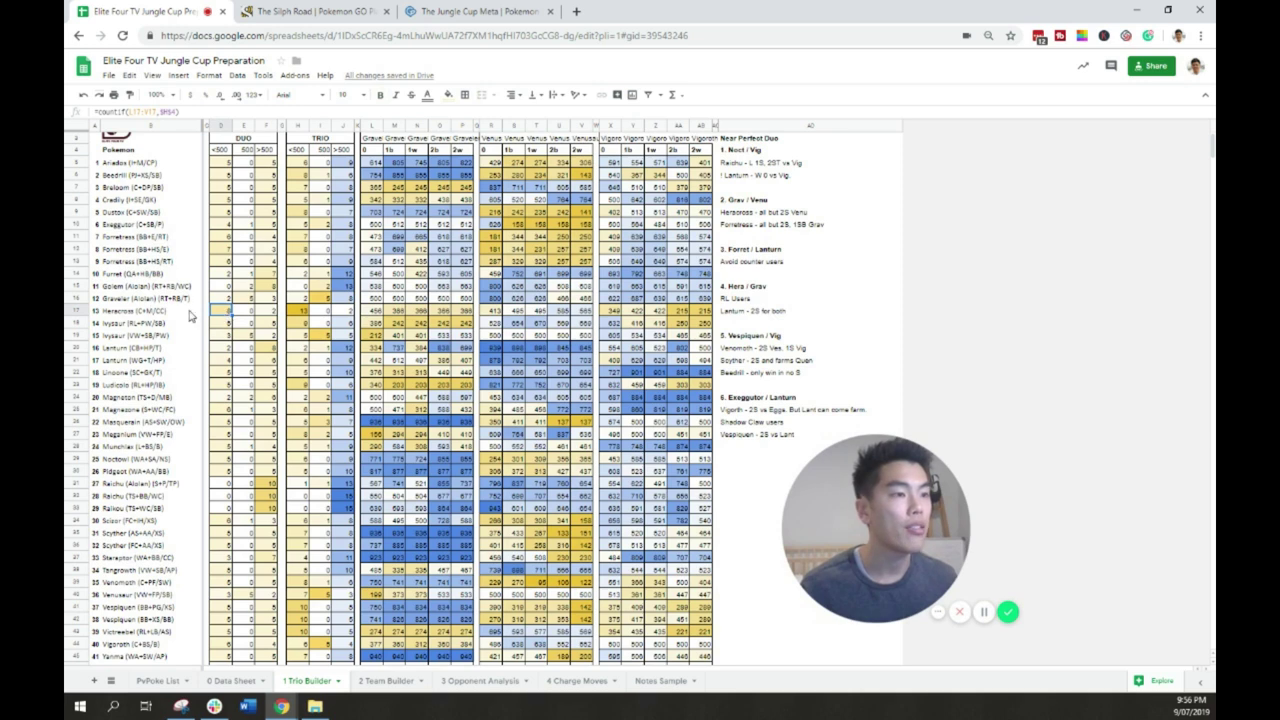
pyautogui.scroll(1, 540, 338)
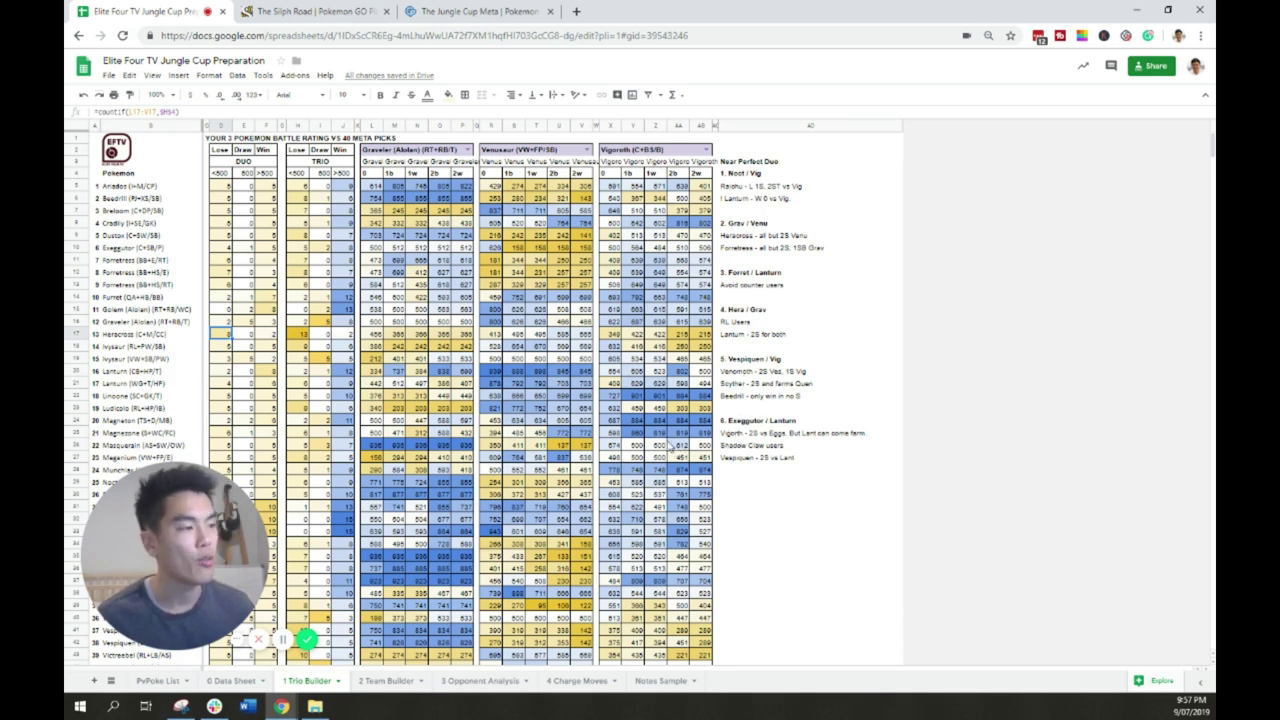
# Examine the six-Pokémon battle ratings in the 2 Team Builder sheet, including the Total row and the team role notes with pictures below it.
pyautogui.click(392, 681)
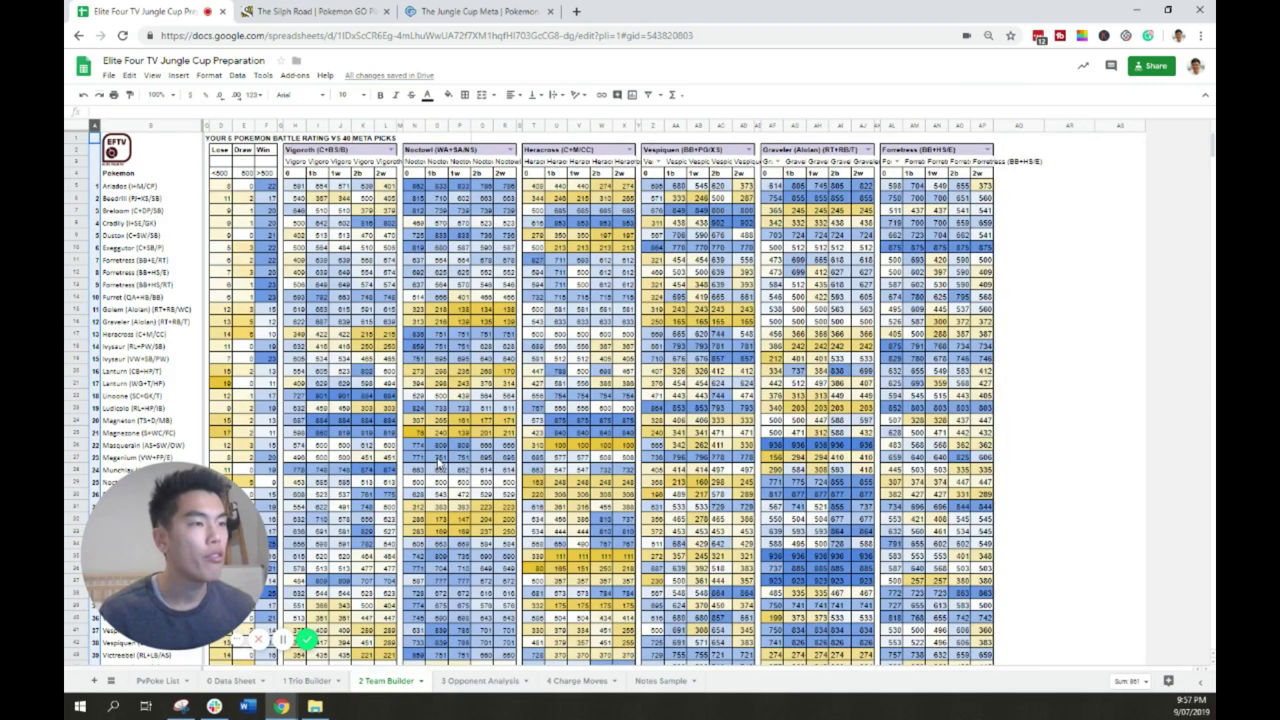
pyautogui.scroll(-1, 437, 398)
pyautogui.scroll(-5, 437, 398)
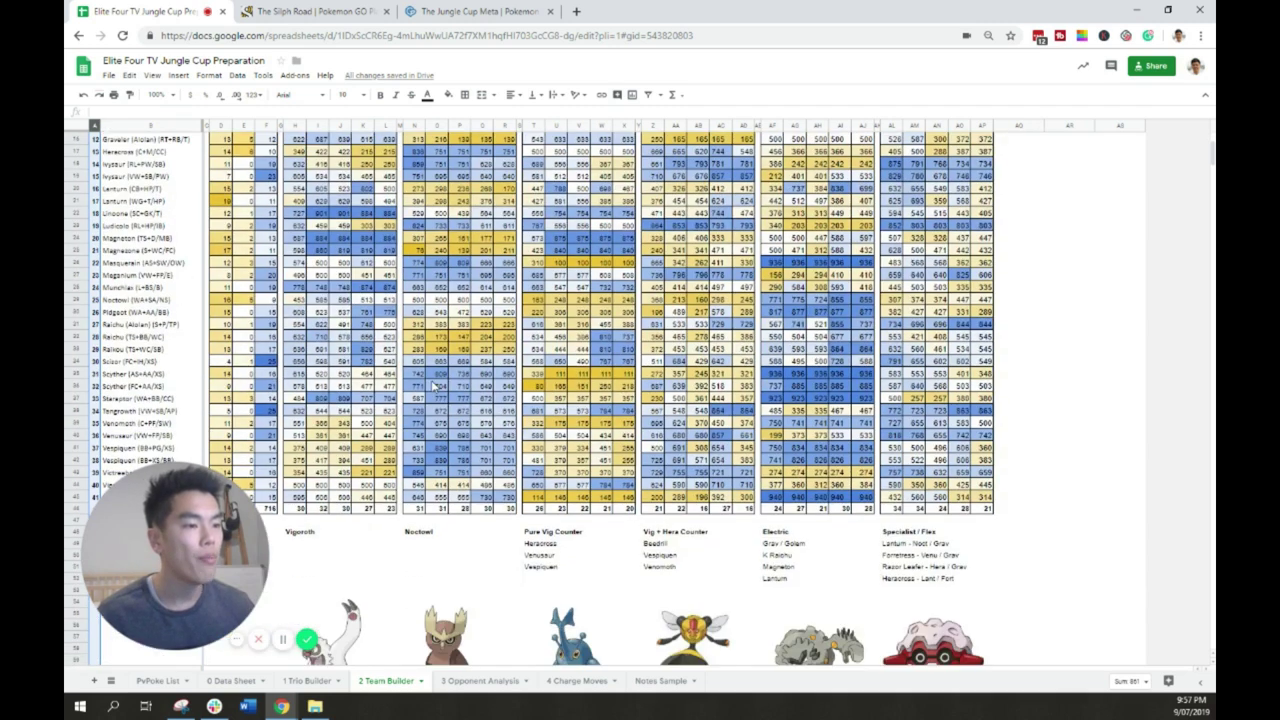
pyautogui.scroll(-2, 437, 385)
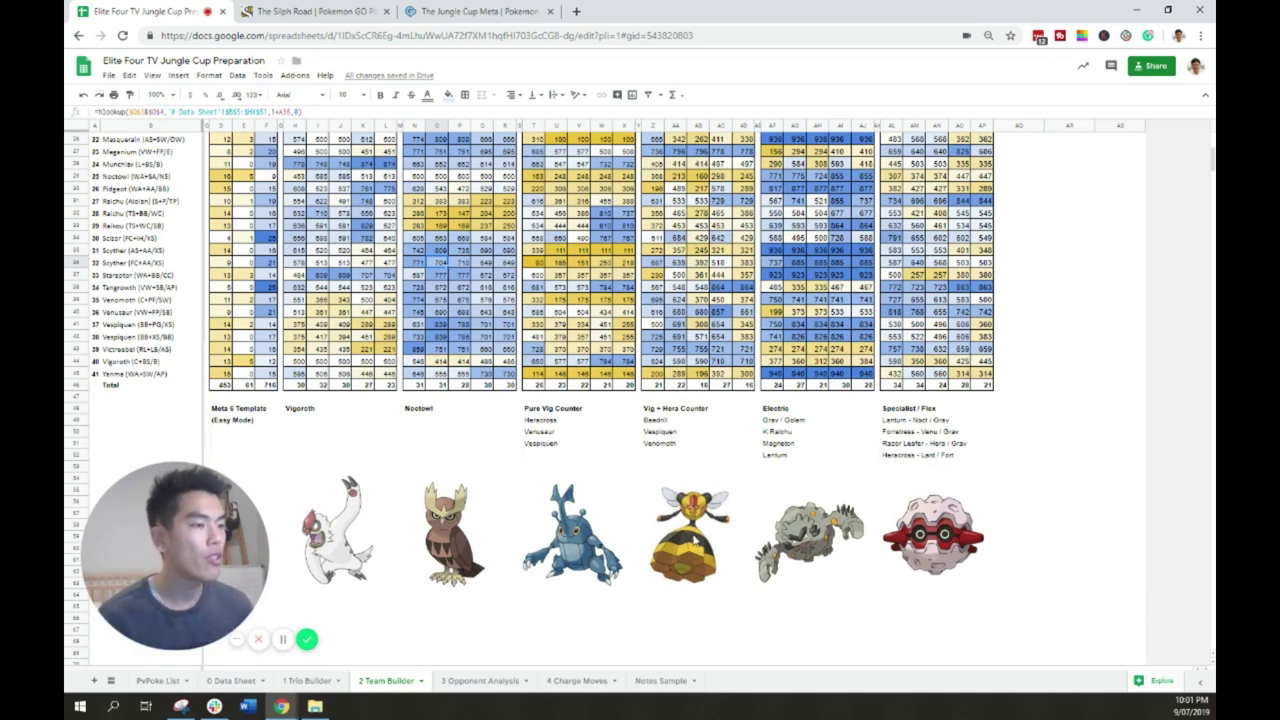
pyautogui.scroll(4, 650, 440)
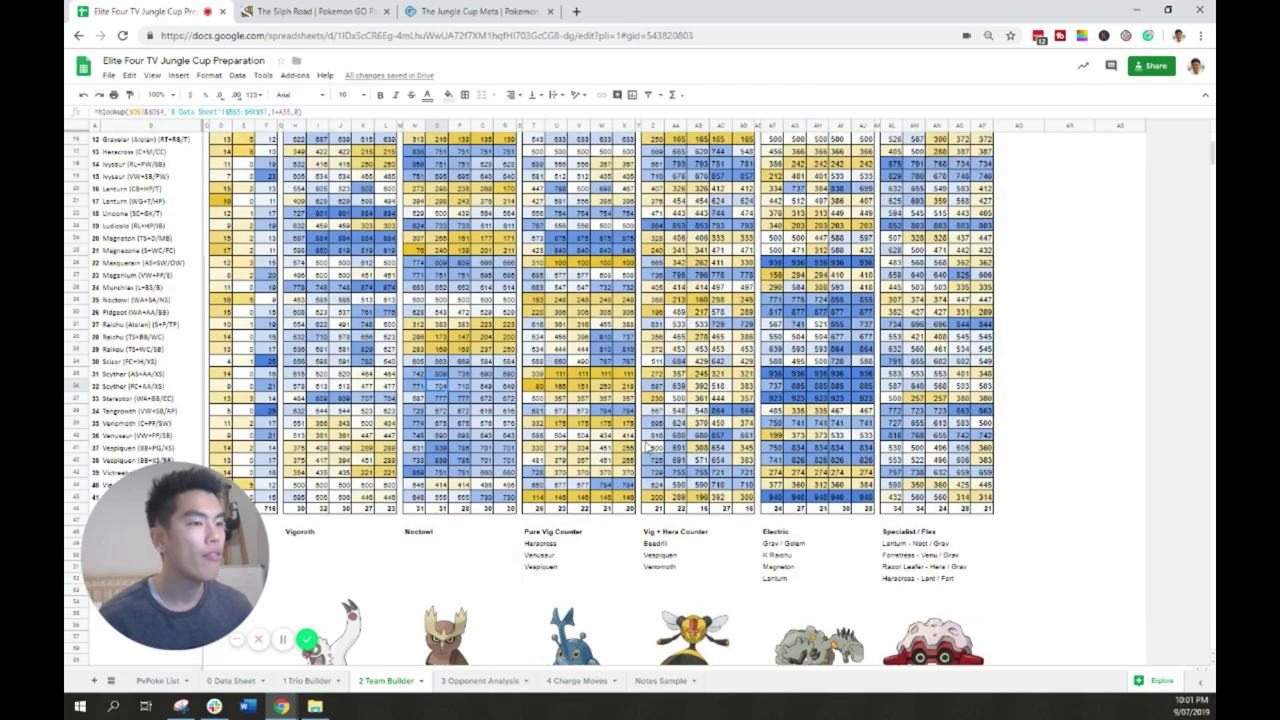
pyautogui.scroll(4, 646, 441)
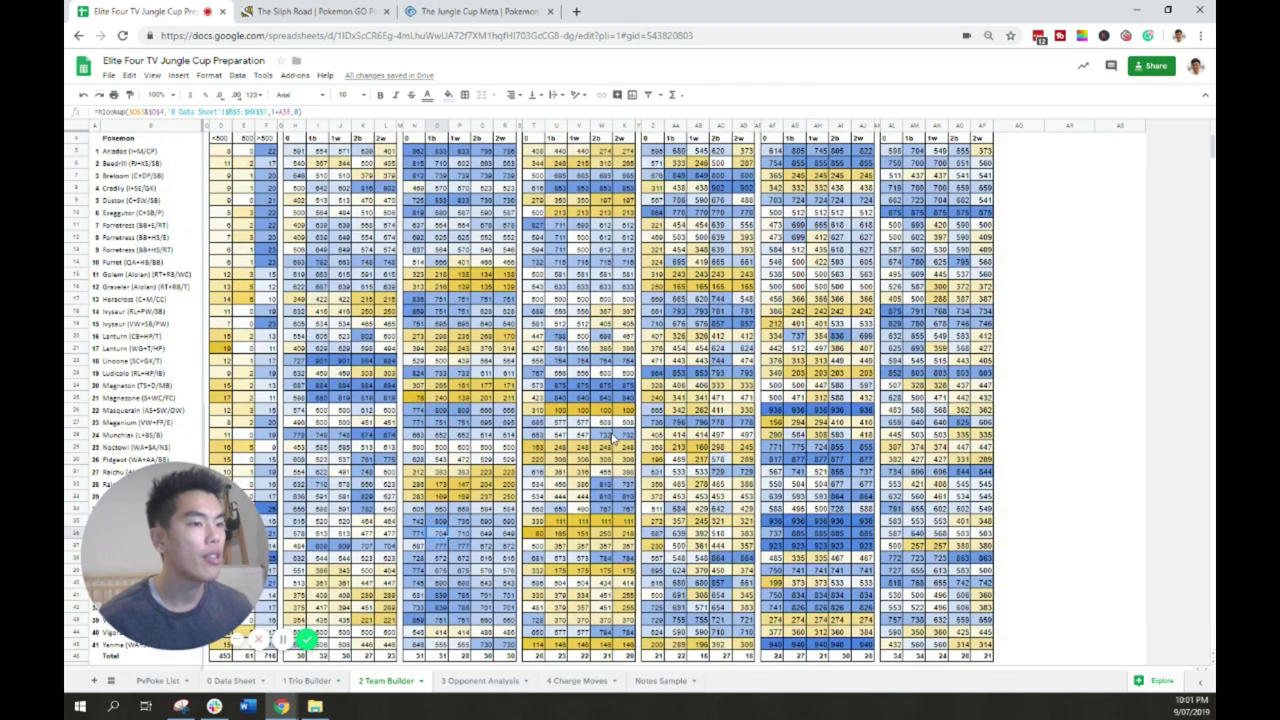
pyautogui.scroll(-4, 620, 444)
# In the 3 Opponent Analysis sheet, examine Heracross's ratings against the first opponent team's Noctowl, Venusaur and Graveler, and Vigoroth's rating against Venusaur.
pyautogui.hotkey('ctrl', 'shift', 'pagedown')
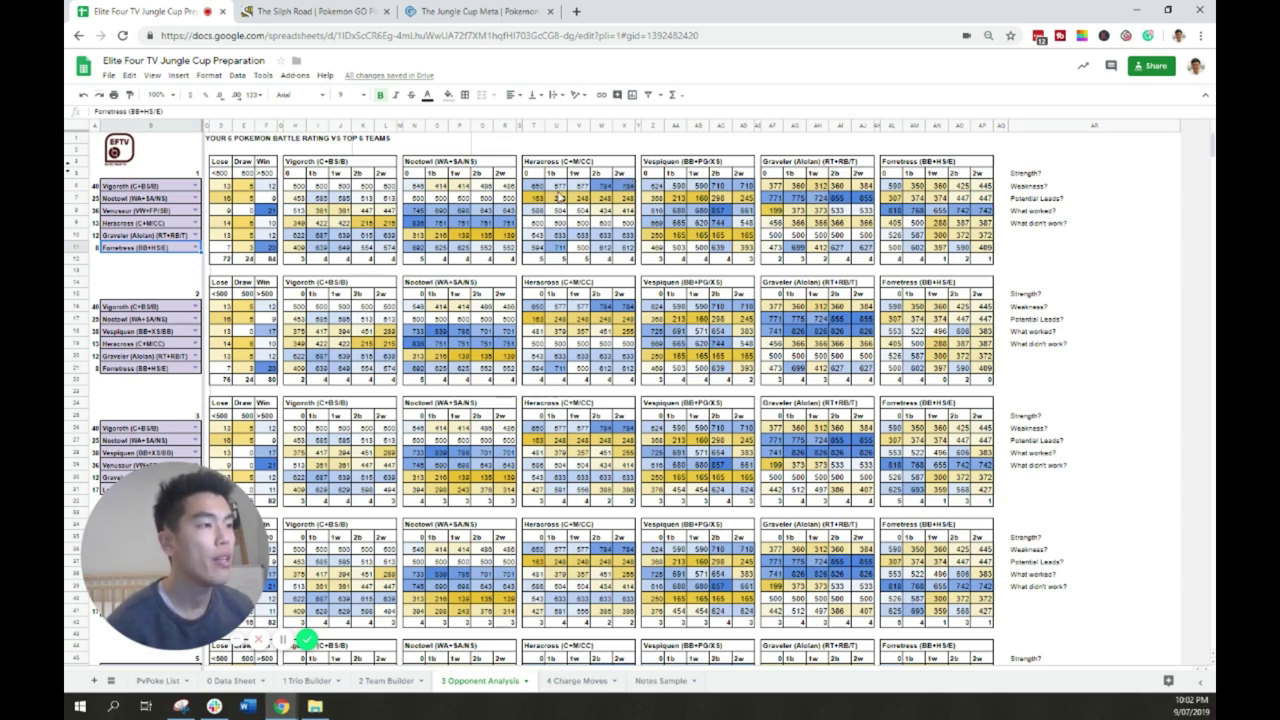
pyautogui.moveTo(535, 186); pyautogui.dragTo(603, 246)
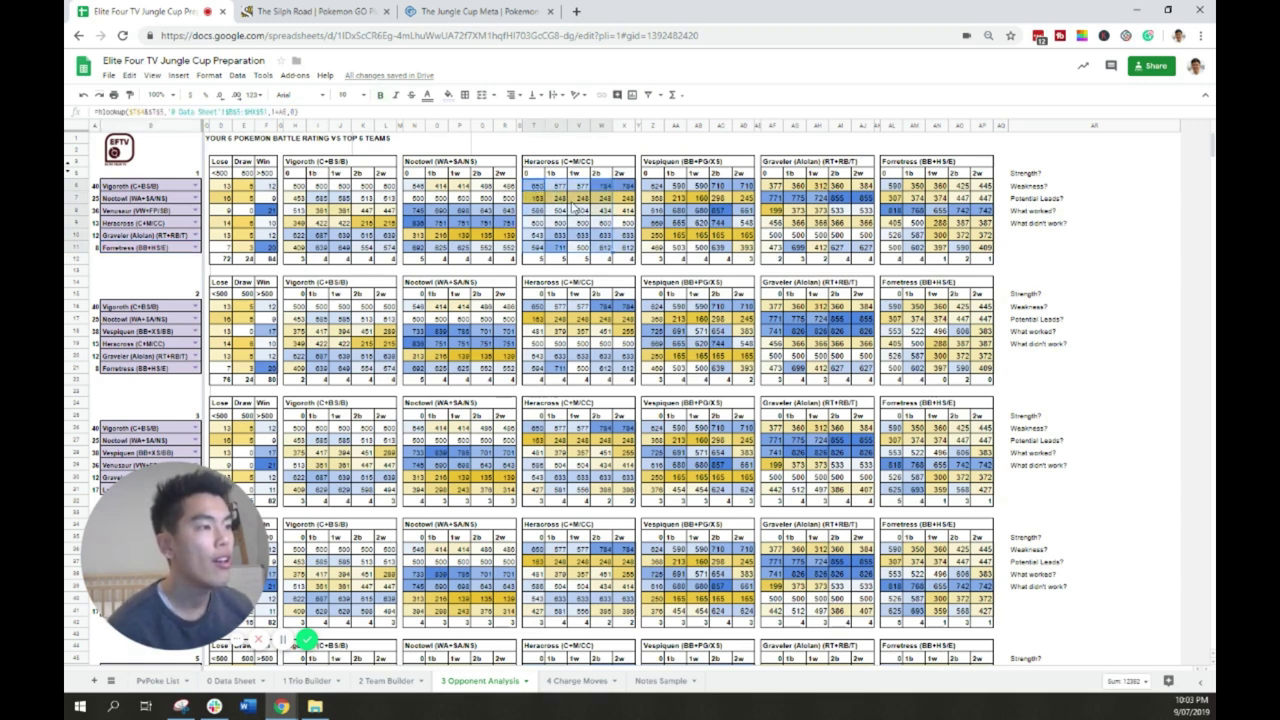
pyautogui.moveTo(622, 204); pyautogui.dragTo(147, 206)
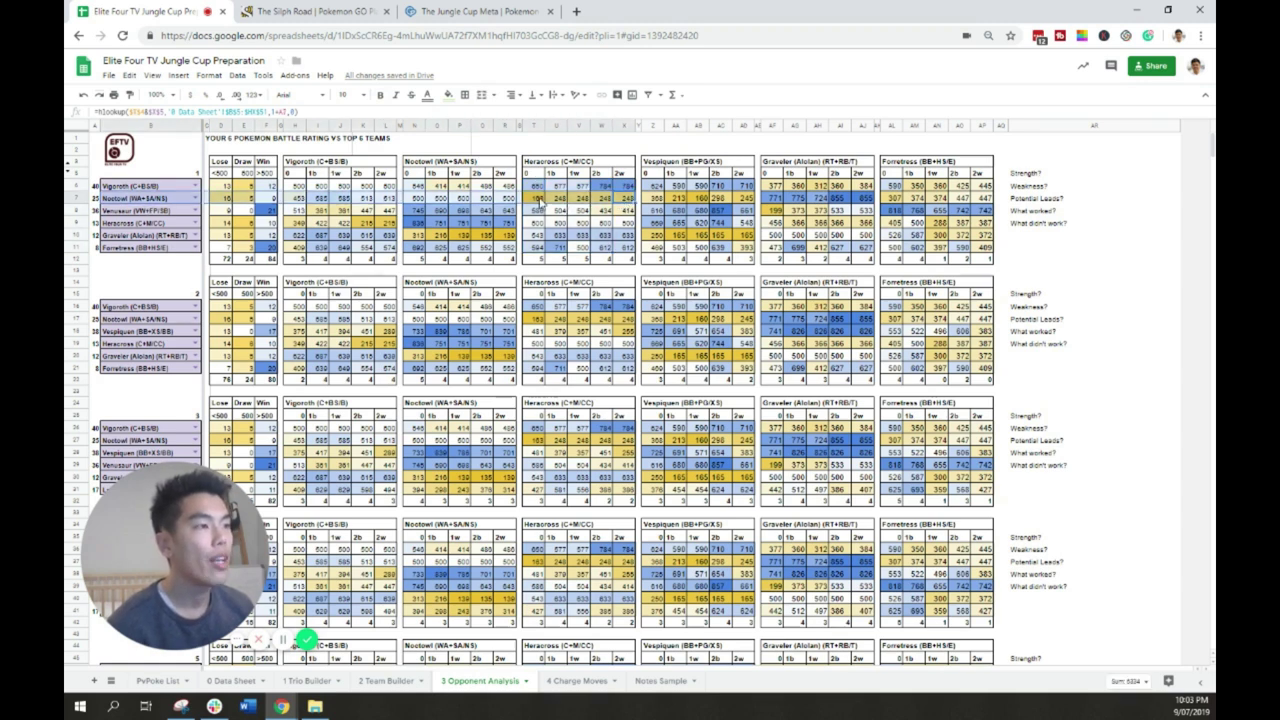
pyautogui.click(605, 212)
pyautogui.click(626, 216)
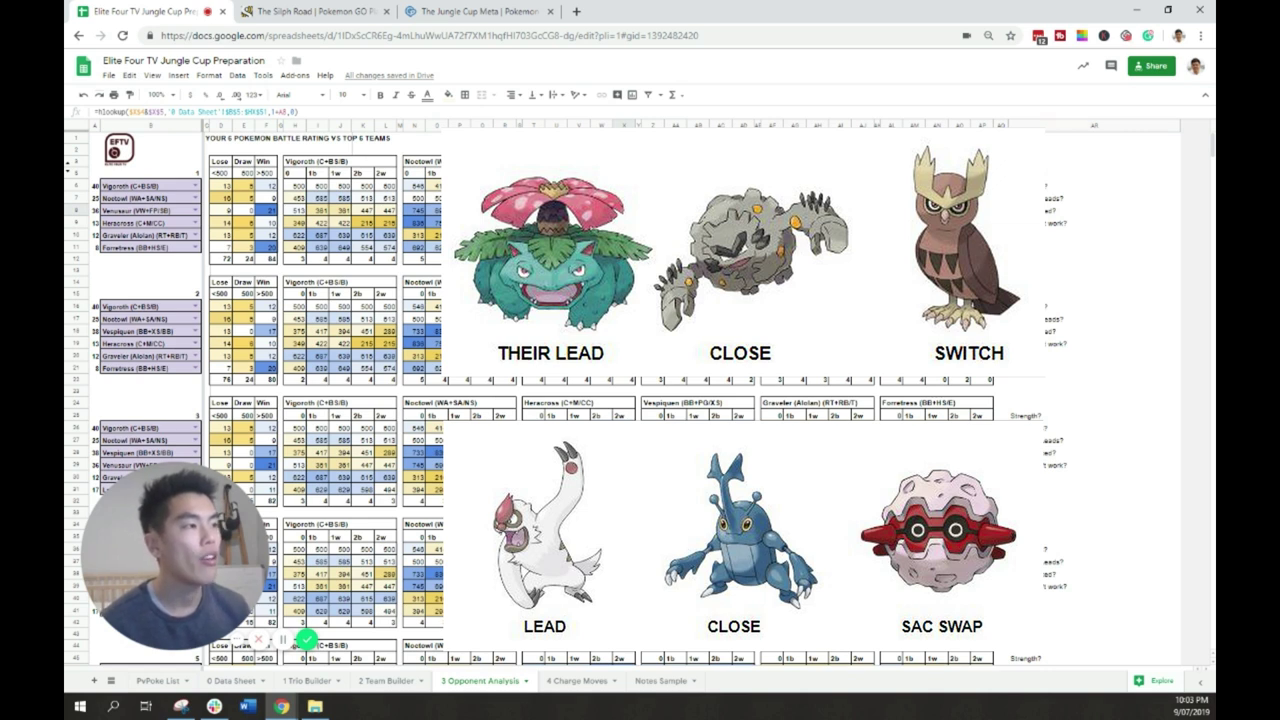
pyautogui.click(533, 234)
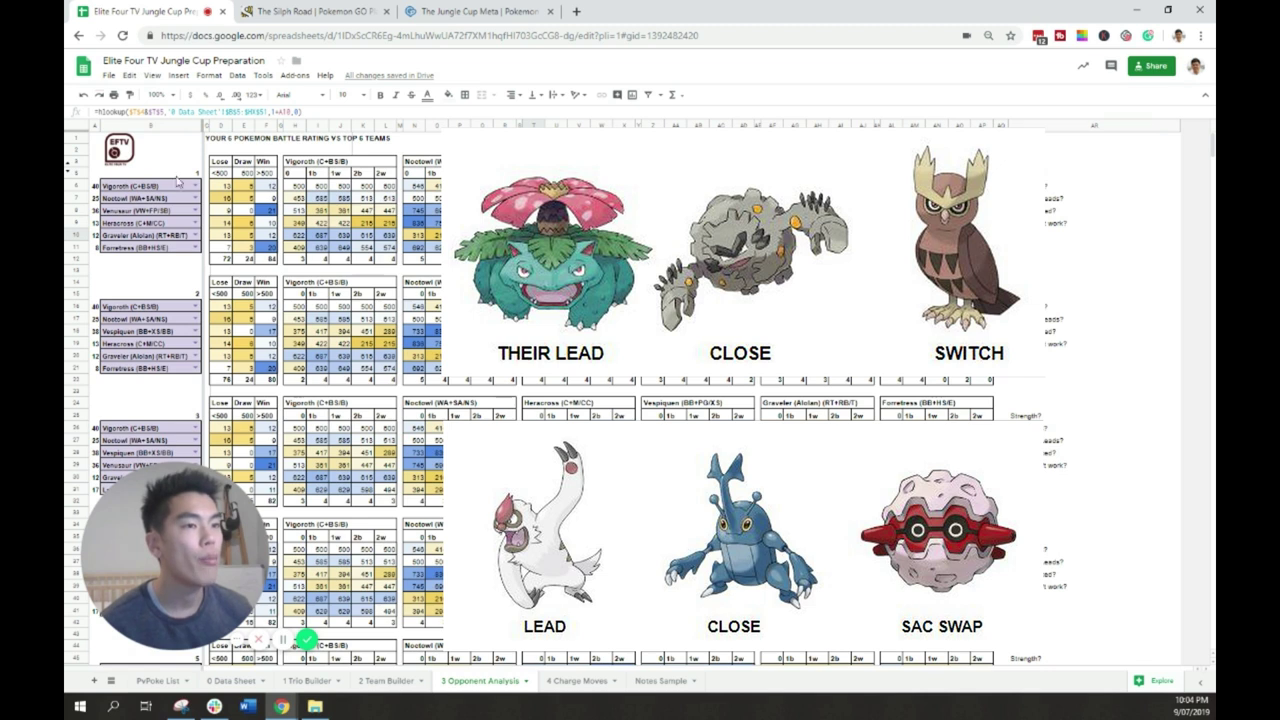
pyautogui.click(297, 210)
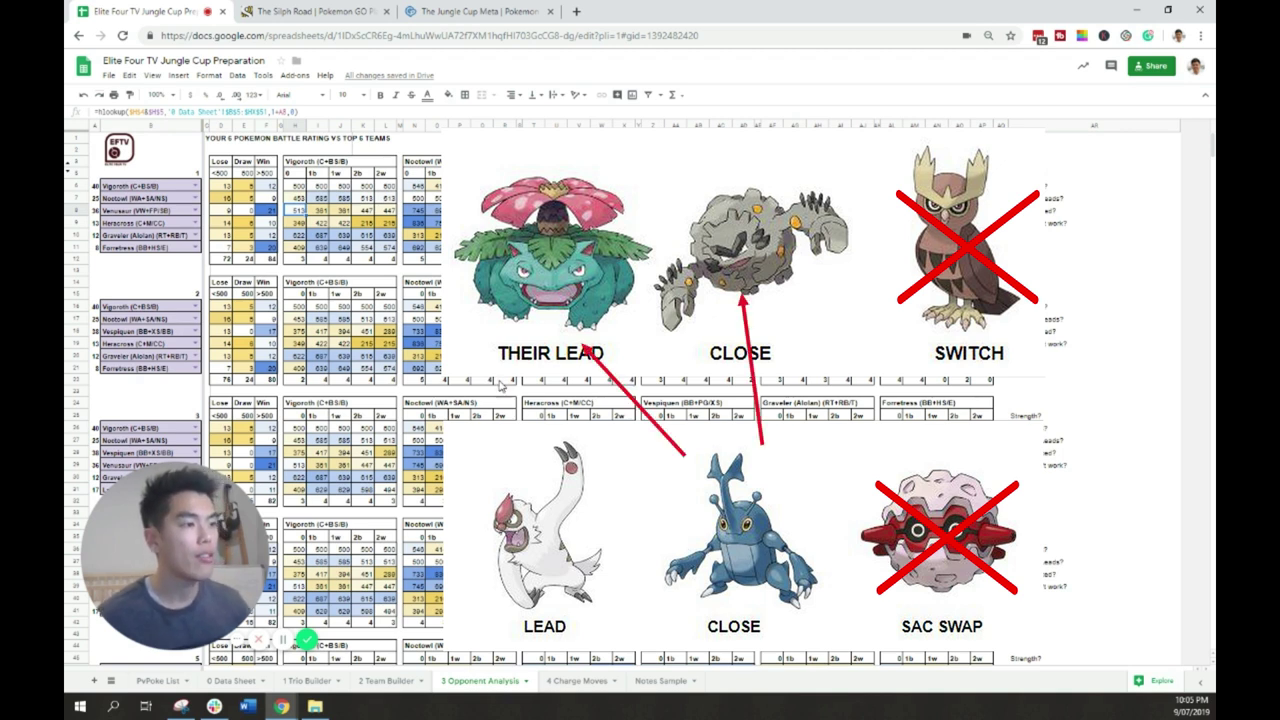
# Skip past the 4 Change Moves sheet and bring up the Notes Sample sheet.
pyautogui.hotkey('ctrl', 'shift', 'pagedown')
pyautogui.hotkey('ctrl', 'shift', 'pagedown')
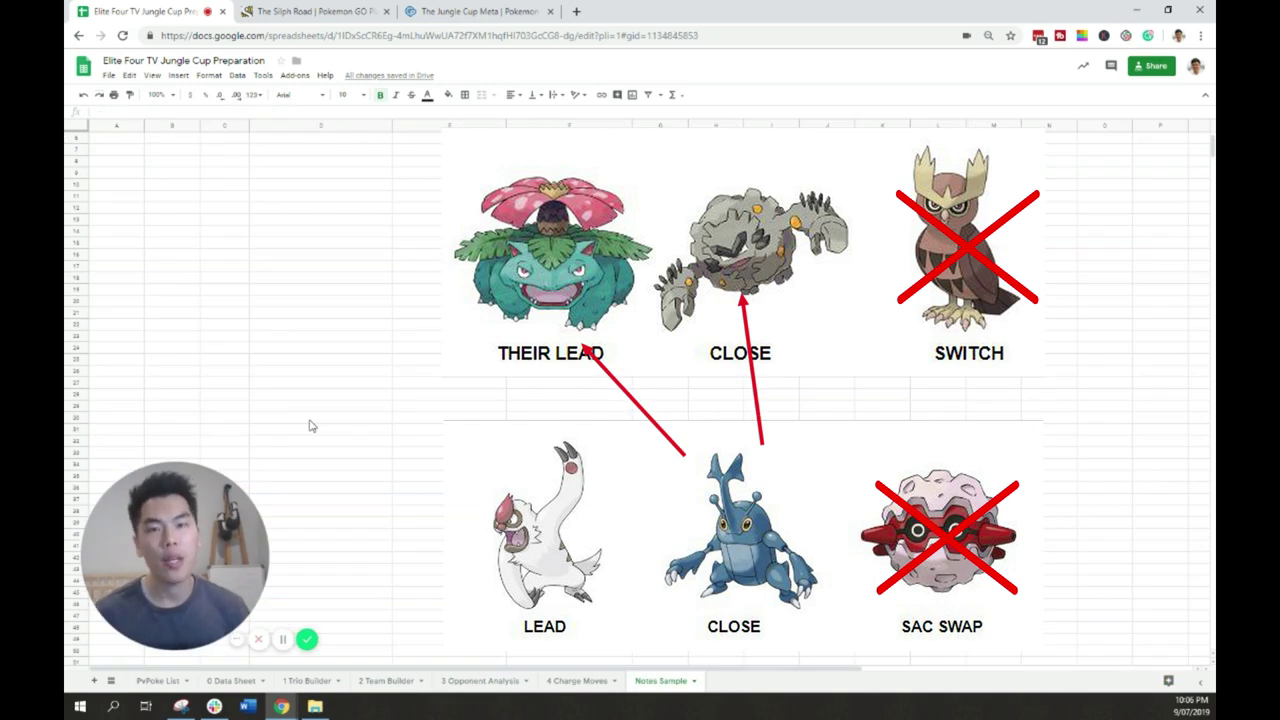